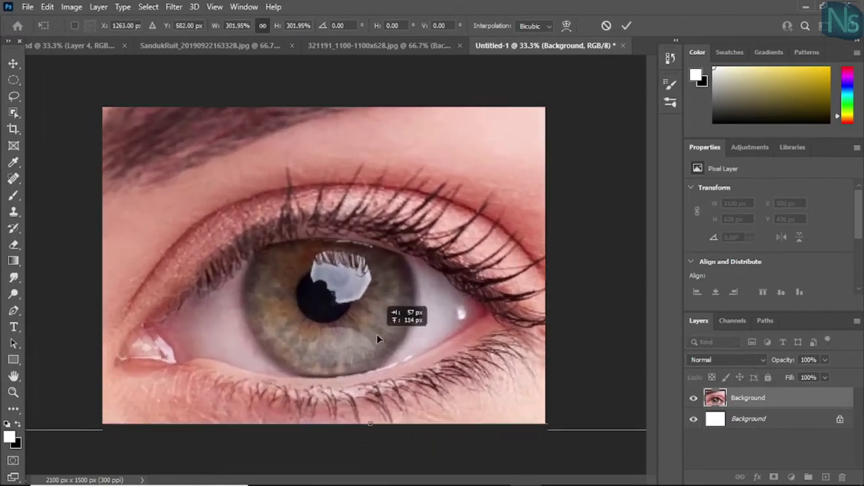
Enlarge the eye photo so it fills the canvas.
{"action": "left_click_drag", "start_coordinate": [376, 334], "coordinate": [369, 364]}
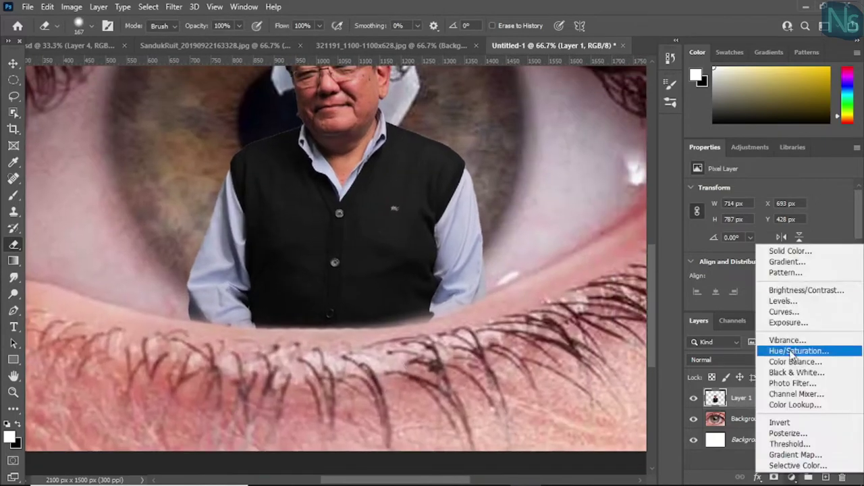
Add an Exposure layer darkening the man, blended with Blend If, with its mask inverted.
{"action": "left_click_drag", "start_coordinate": [763, 223], "coordinate": [727, 233]}
{"action": "double_click", "coordinate": [817, 401]}
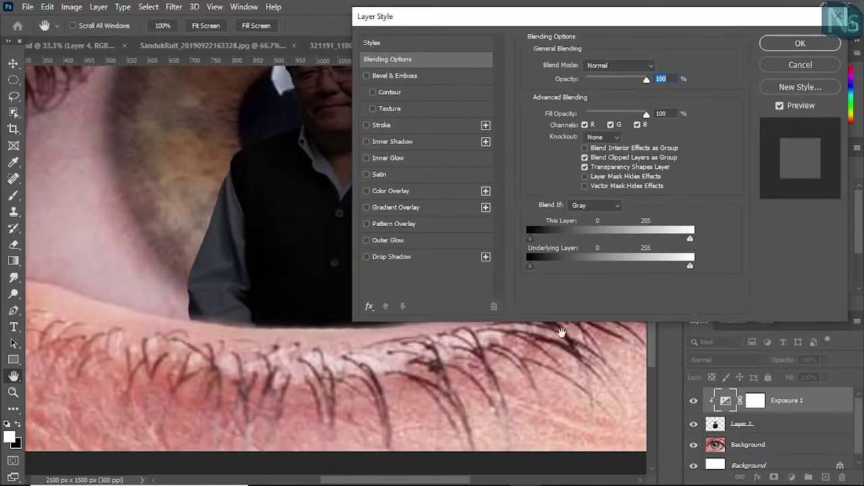
{"action": "left_click_drag", "start_coordinate": [530, 265], "coordinate": [549, 270]}
{"action": "left_click", "coordinate": [799, 43]}
{"action": "key", "text": "ctrl+i"}
{"action": "key", "text": "e"}
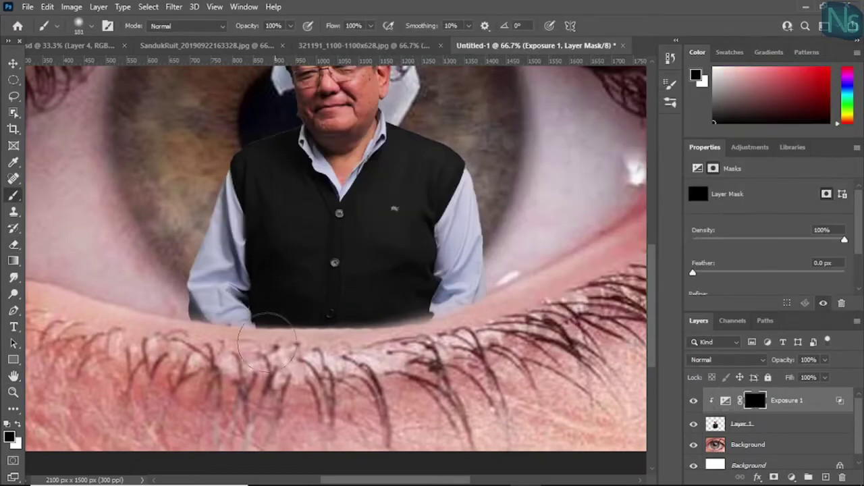
{"action": "scroll", "coordinate": [168, 335], "scroll_direction": "down", "scroll_amount": 2}
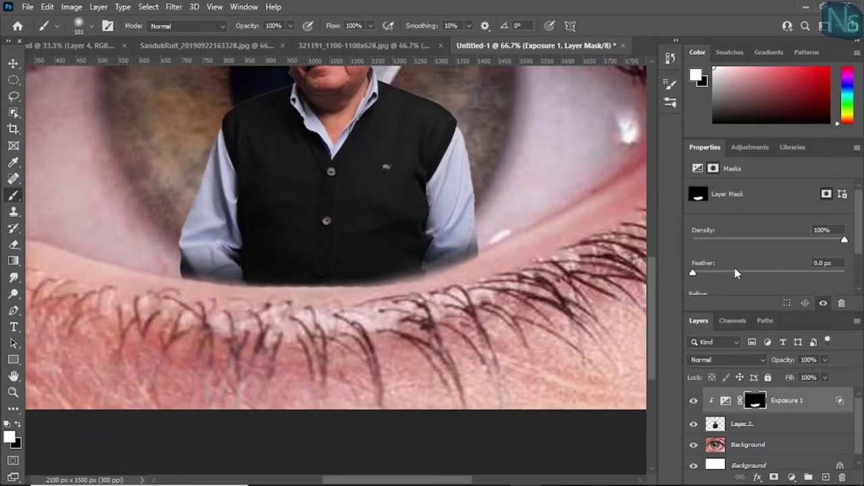
Add an Exposure layer at -6.00 above the eye photo with an inverted mask.
{"action": "left_click", "coordinate": [747, 445]}
{"action": "left_click", "coordinate": [791, 477]}
{"action": "left_click", "coordinate": [763, 321]}
{"action": "left_click_drag", "start_coordinate": [768, 222], "coordinate": [719, 225]}
{"action": "key", "text": "ctrl+i"}
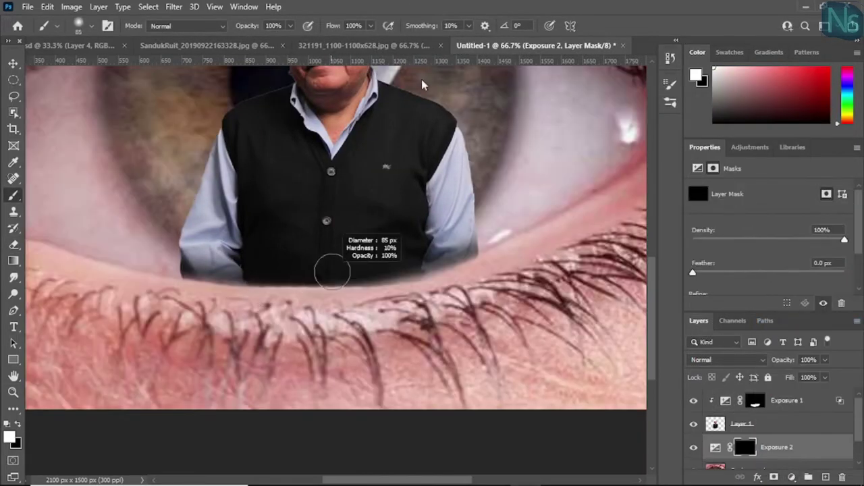
Zoom back in on the man, swap paint colours and add a Levels adjustment to him.
{"action": "key", "text": "ctrl+minus"}
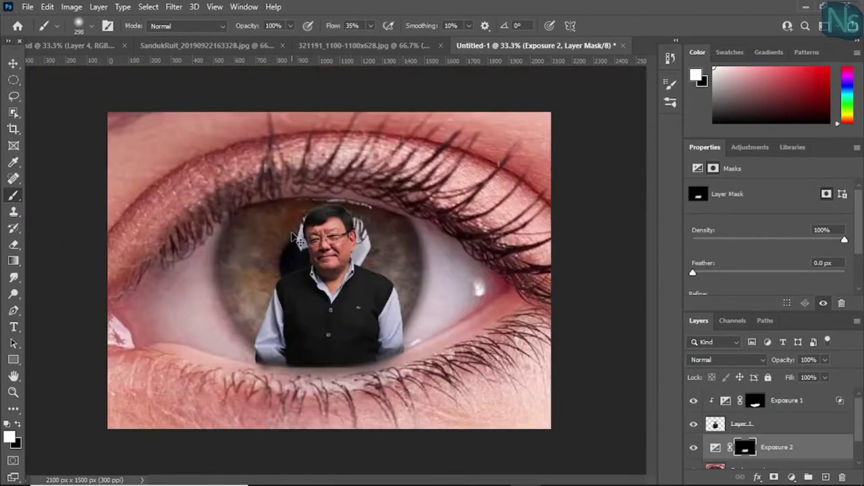
{"action": "key", "text": "ctrl+plus"}
{"action": "scroll", "coordinate": [337, 270], "scroll_direction": "up", "scroll_amount": 3}
{"action": "key", "text": "x"}
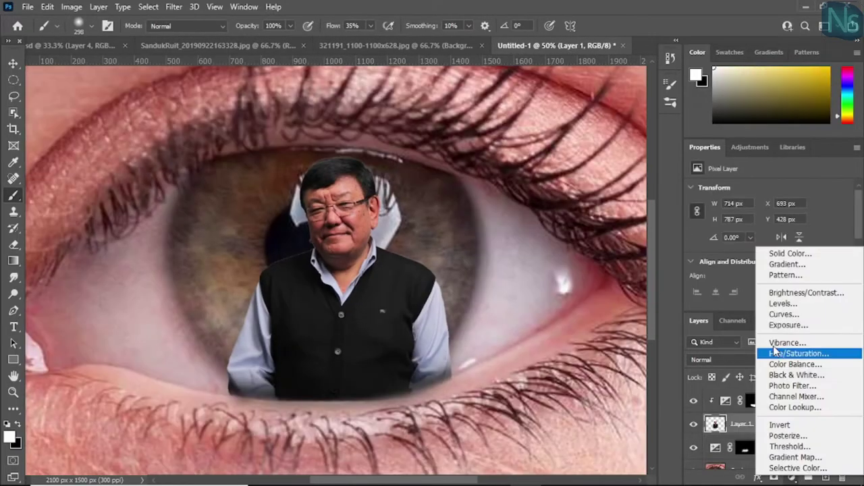
{"action": "left_click", "coordinate": [783, 304]}
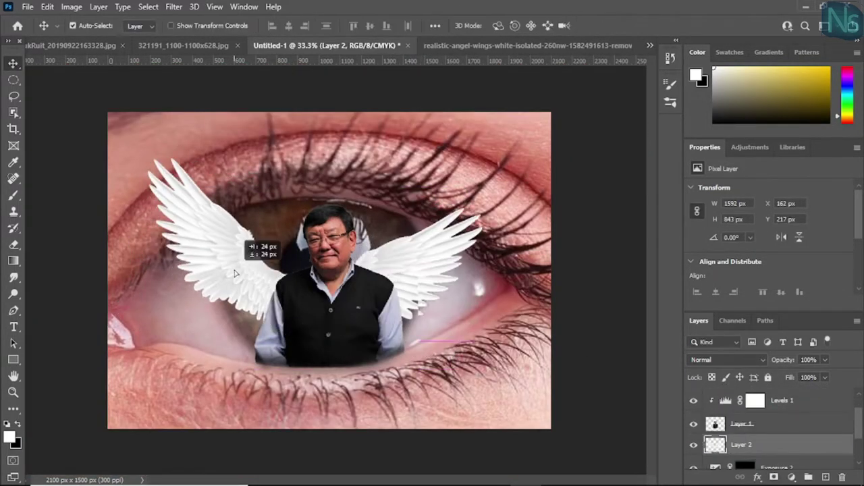
Enlarge the angel wings behind the man and add a horizontally flipped copy on the right.
{"action": "left_click_drag", "start_coordinate": [235, 270], "coordinate": [230, 279]}
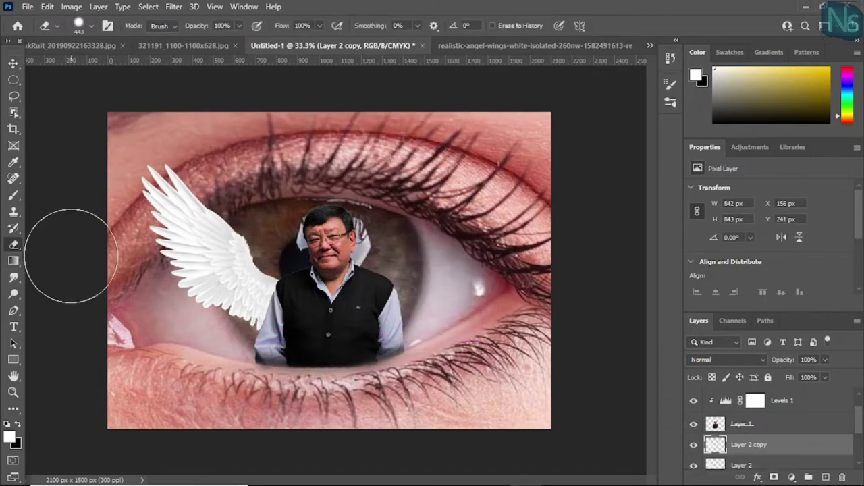
{"action": "key", "text": "v"}
{"action": "left_click_drag", "start_coordinate": [286, 301], "coordinate": [475, 291]}
{"action": "key", "text": "ctrl+t"}
{"action": "right_click", "coordinate": [455, 216]}
{"action": "left_click", "coordinate": [534, 424]}
{"action": "left_click_drag", "start_coordinate": [418, 240], "coordinate": [468, 248]}
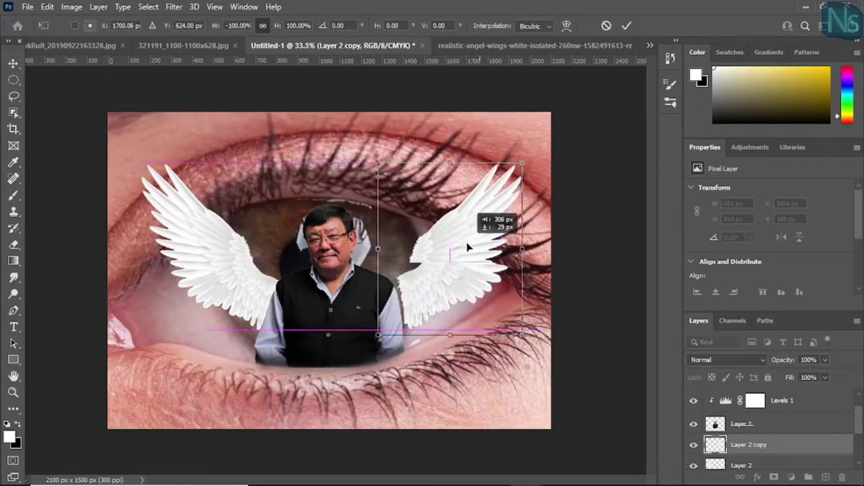
{"action": "scroll", "coordinate": [282, 286], "scroll_direction": "up", "scroll_amount": 2}
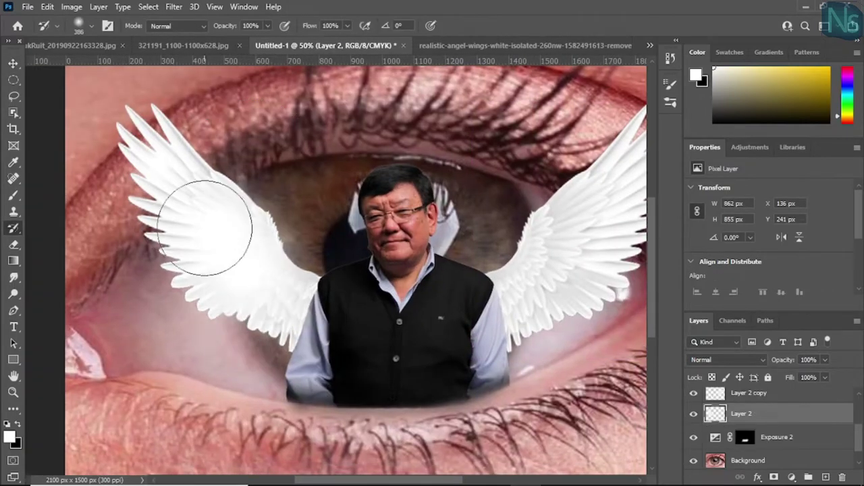
Add a white Solid Color fill layer and invert its mask to hide it.
{"action": "left_click", "coordinate": [792, 477]}
{"action": "left_click", "coordinate": [743, 252]}
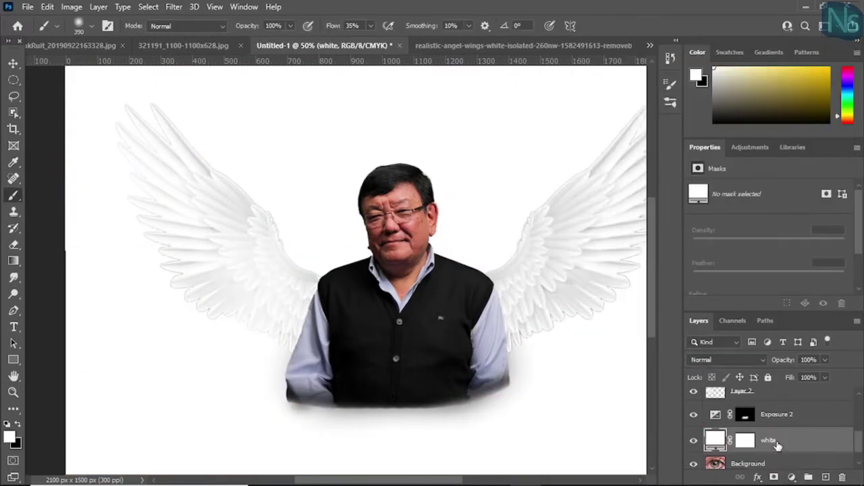
{"action": "left_click", "coordinate": [745, 440]}
{"action": "key", "text": "ctrl+i"}
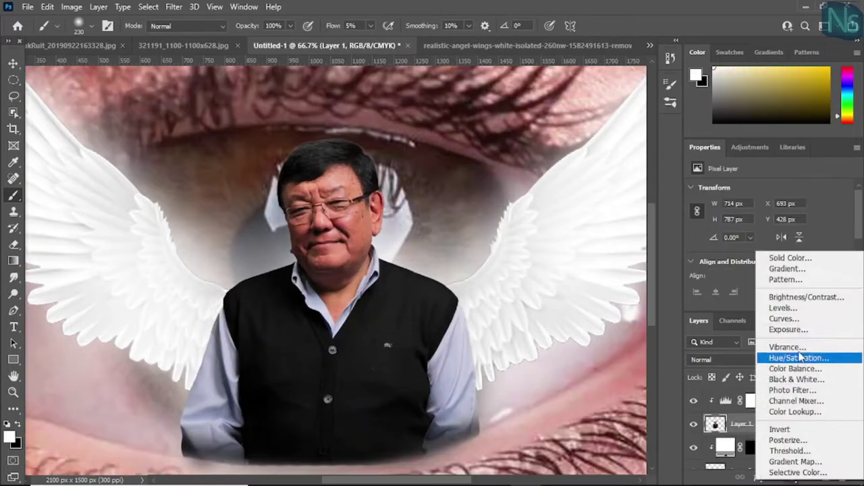
Add an Exposure layer strongly brightening the man, set its blending, and invert its mask.
{"action": "left_click", "coordinate": [783, 330]}
{"action": "left_click_drag", "start_coordinate": [733, 218], "coordinate": [750, 218]}
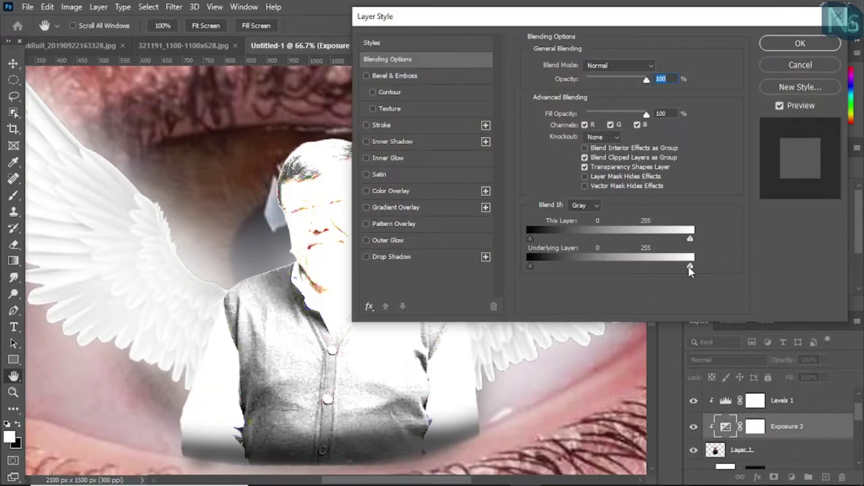
{"action": "left_click", "coordinate": [799, 44]}
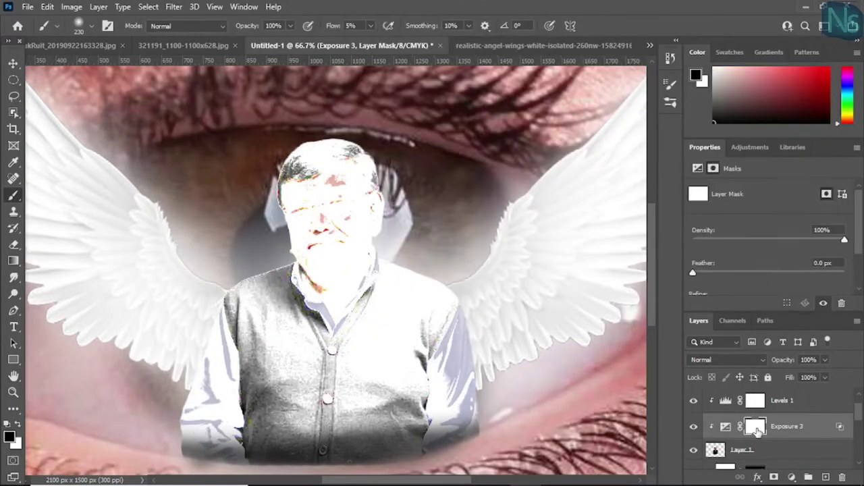
{"action": "key", "text": "ctrl+i"}
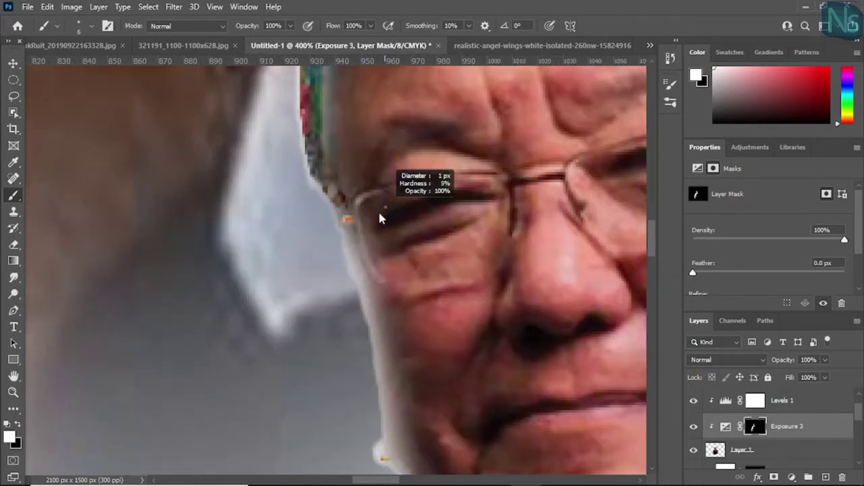
Extend the rim-light mask further along the man's edge.
{"action": "left_click_drag", "start_coordinate": [361, 238], "coordinate": [405, 285]}
{"action": "key", "text": "x"}
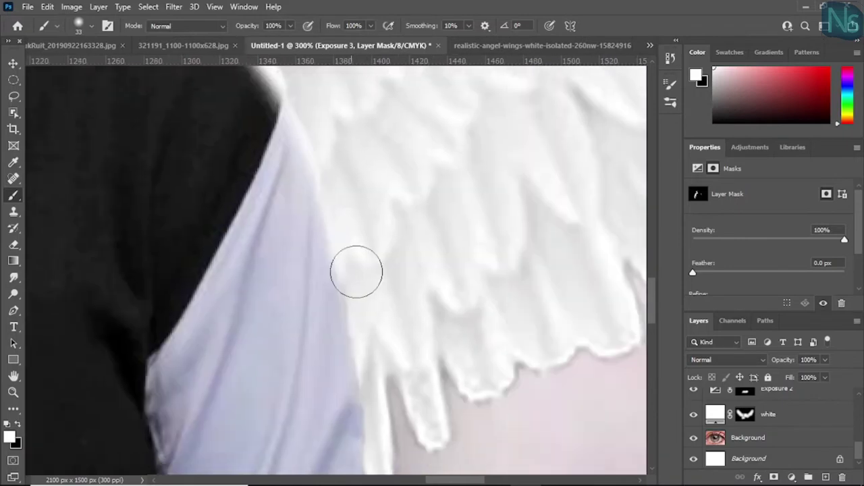
{"action": "scroll", "coordinate": [327, 127], "scroll_direction": "down", "scroll_amount": 5}
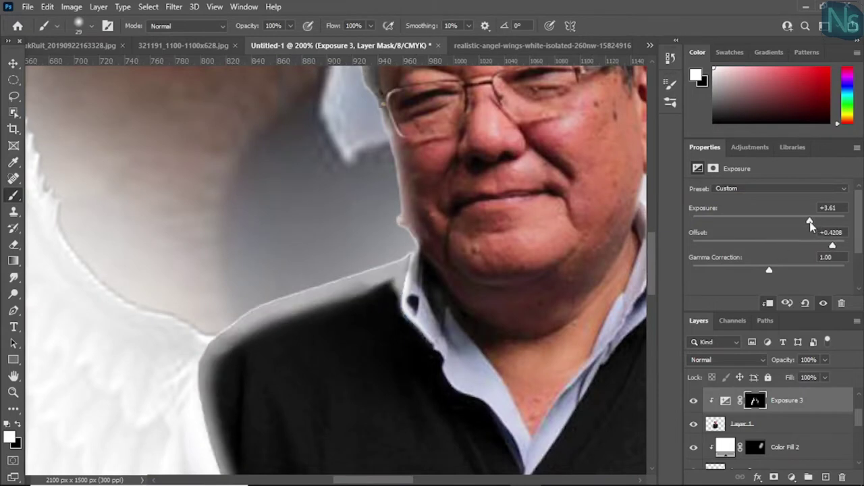
Raise the rim light's exposure and set its offset to +0.1917.
{"action": "key", "text": "Return"}
{"action": "left_click", "coordinate": [417, 192]}
{"action": "key", "text": "Return"}
{"action": "left_click", "coordinate": [417, 192]}
{"action": "left_click_drag", "start_coordinate": [843, 270], "coordinate": [769, 270]}
{"action": "left_click_drag", "start_coordinate": [821, 245], "coordinate": [798, 246]}
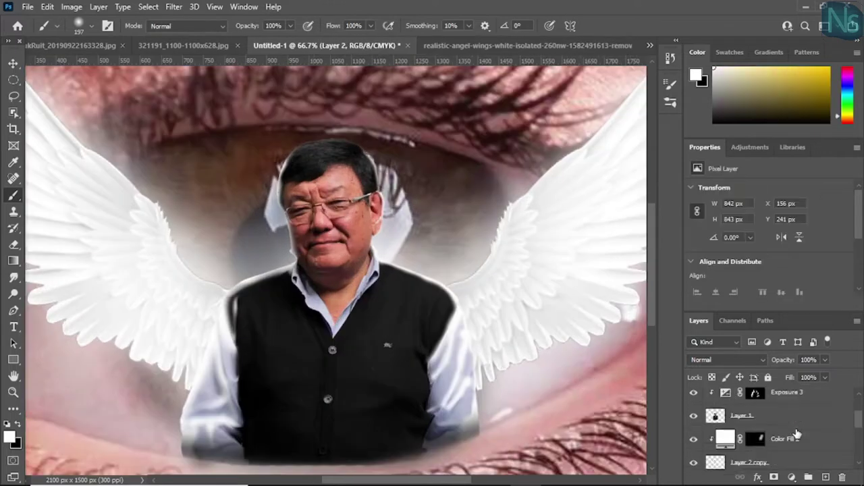
Add an Exposure layer darkening the wings, with its mask inverted.
{"action": "left_click", "coordinate": [791, 477]}
{"action": "left_click", "coordinate": [772, 322]}
{"action": "left_click_drag", "start_coordinate": [768, 220], "coordinate": [730, 220]}
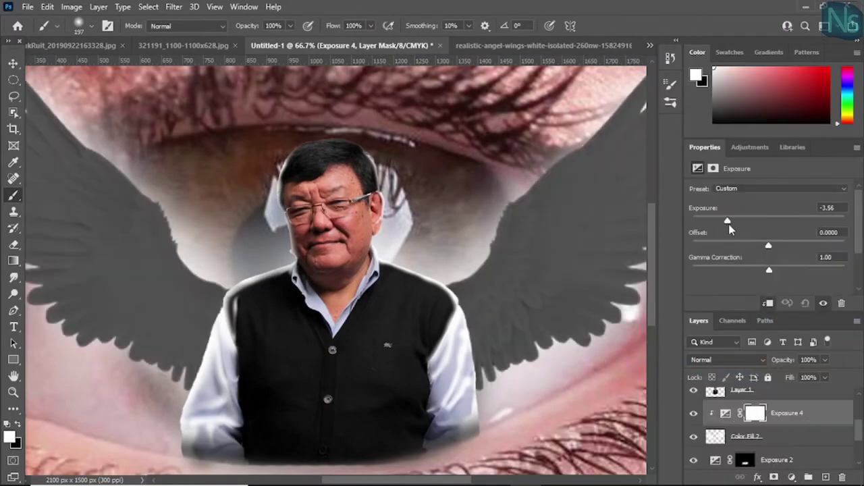
{"action": "key", "text": "ctrl+i"}
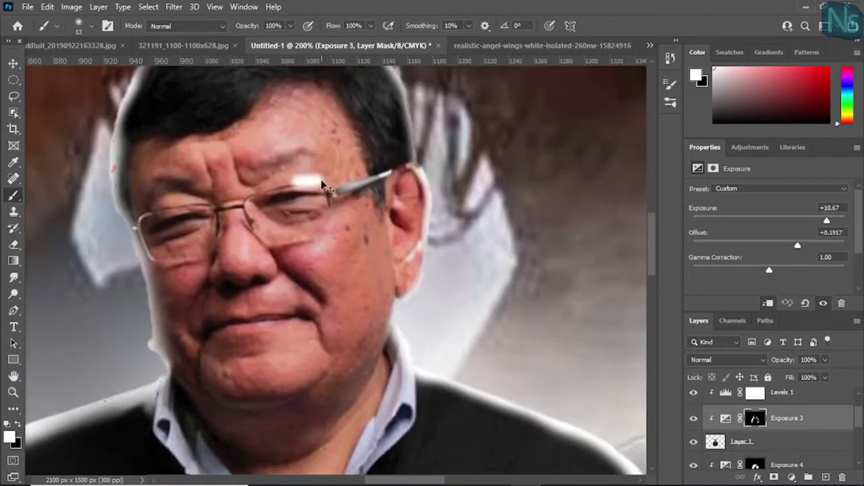
Paint a highlight along the man's hairline on the rim-light mask.
{"action": "scroll", "coordinate": [323, 186], "scroll_direction": "up", "scroll_amount": 2}
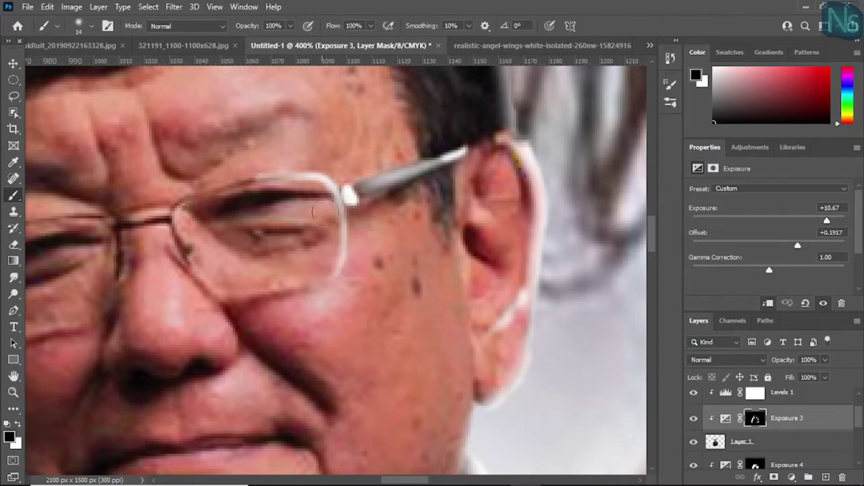
{"action": "scroll", "coordinate": [293, 203], "scroll_direction": "down", "scroll_amount": 5}
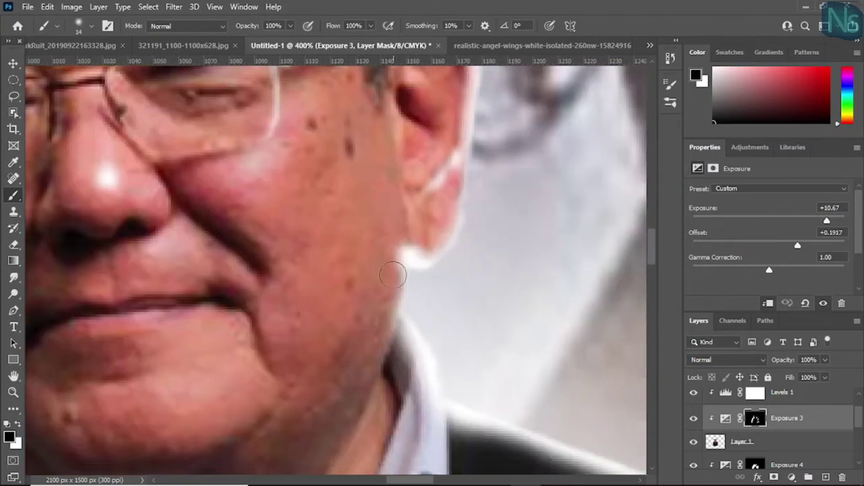
{"action": "scroll", "coordinate": [393, 275], "scroll_direction": "down", "scroll_amount": 1}
{"action": "scroll", "coordinate": [445, 295], "scroll_direction": "down", "scroll_amount": 3}
{"action": "scroll", "coordinate": [432, 231], "scroll_direction": "left", "scroll_amount": 4}
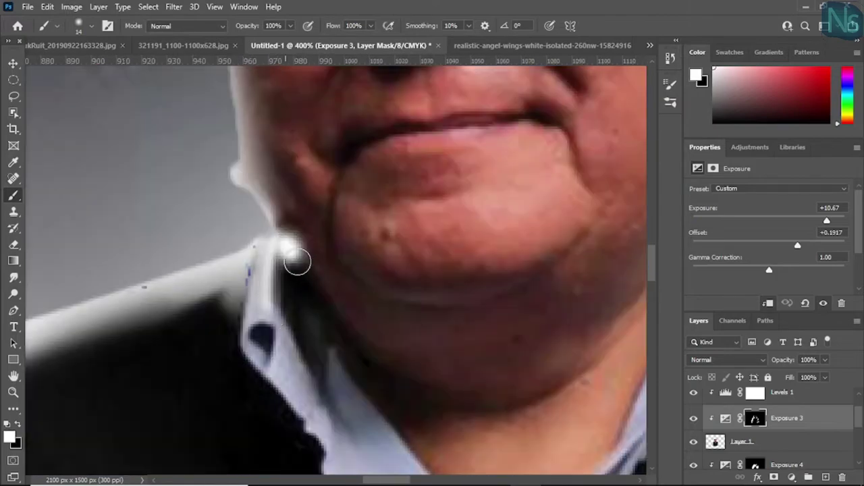
{"action": "scroll", "coordinate": [285, 290], "scroll_direction": "down", "scroll_amount": 3}
{"action": "scroll", "coordinate": [338, 250], "scroll_direction": "up", "scroll_amount": 2}
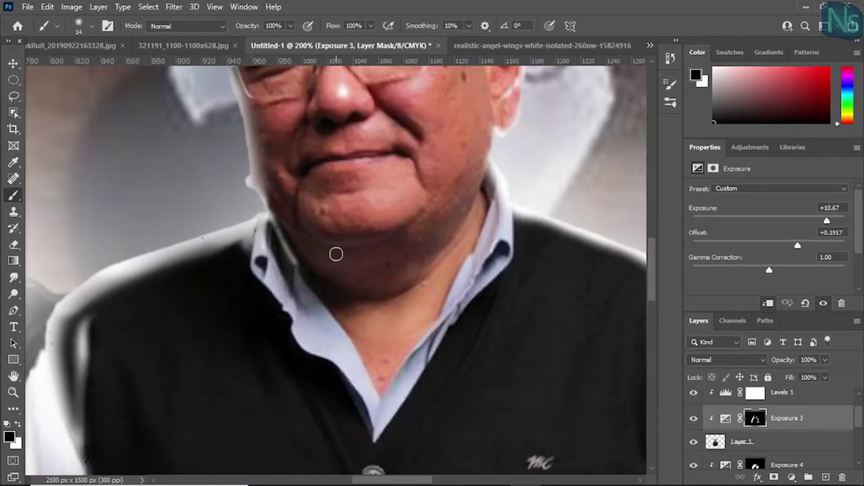
{"action": "key", "text": "x"}
{"action": "scroll", "coordinate": [347, 247], "scroll_direction": "down", "scroll_amount": 3}
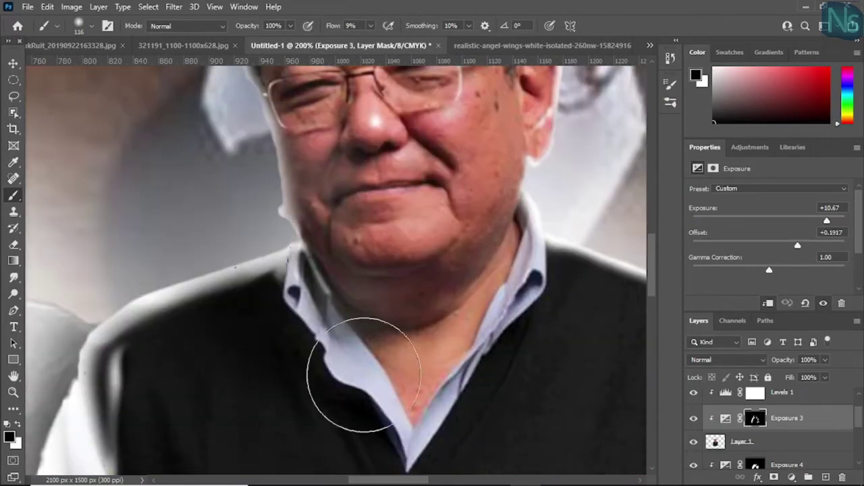
{"action": "scroll", "coordinate": [309, 415], "scroll_direction": "up", "scroll_amount": 3}
{"action": "scroll", "coordinate": [305, 230], "scroll_direction": "down", "scroll_amount": 3}
{"action": "scroll", "coordinate": [306, 230], "scroll_direction": "up", "scroll_amount": 1}
{"action": "scroll", "coordinate": [321, 270], "scroll_direction": "up", "scroll_amount": 2}
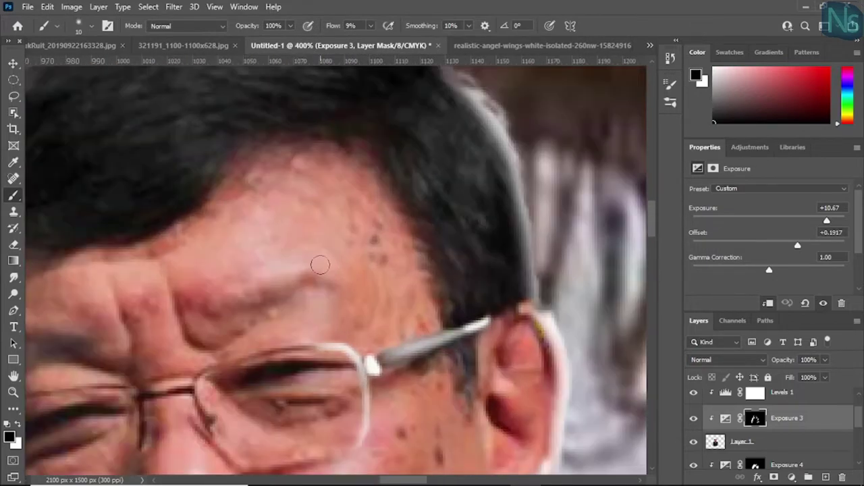
{"action": "left_click_drag", "start_coordinate": [451, 164], "coordinate": [465, 253]}
{"action": "key", "text": "shift+6"}
{"action": "key", "text": "shift+7"}
{"action": "left_click_drag", "start_coordinate": [238, 177], "coordinate": [316, 203]}
{"action": "key", "text": "x"}
Refine the rim-light glow around the chin, collar and shoulders, then select the eye layer.
{"action": "key", "text": "x"}
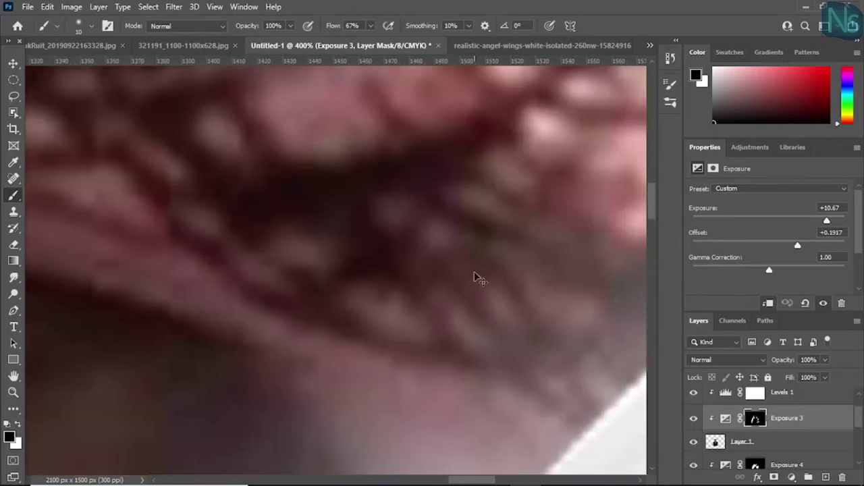
{"action": "key", "text": "ctrl+0"}
{"action": "key", "text": "ctrl+plus"}
{"action": "key", "text": "ctrl+plus"}
{"action": "key", "text": "ctrl+plus"}
{"action": "scroll", "coordinate": [247, 221], "scroll_direction": "up", "scroll_amount": 10}
{"action": "key", "text": "x"}
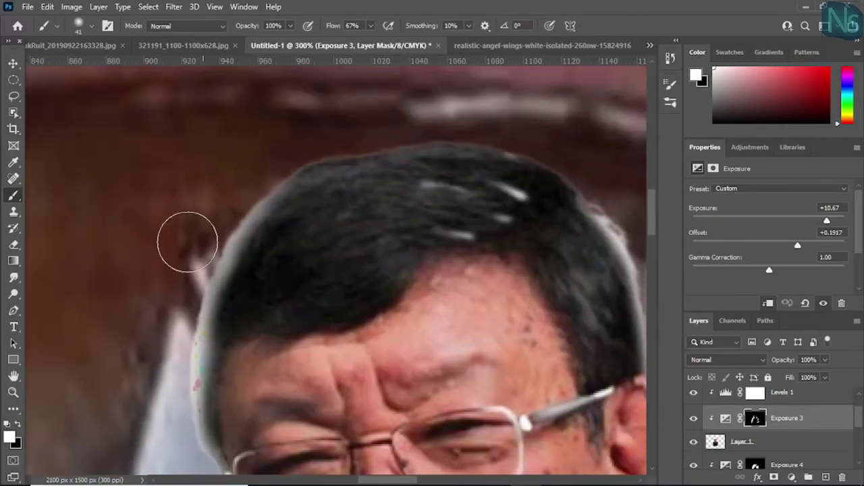
{"action": "scroll", "coordinate": [290, 196], "scroll_direction": "down", "scroll_amount": 3}
{"action": "scroll", "coordinate": [288, 205], "scroll_direction": "down", "scroll_amount": 4}
{"action": "scroll", "coordinate": [305, 270], "scroll_direction": "down", "scroll_amount": 3}
{"action": "key", "text": "x"}
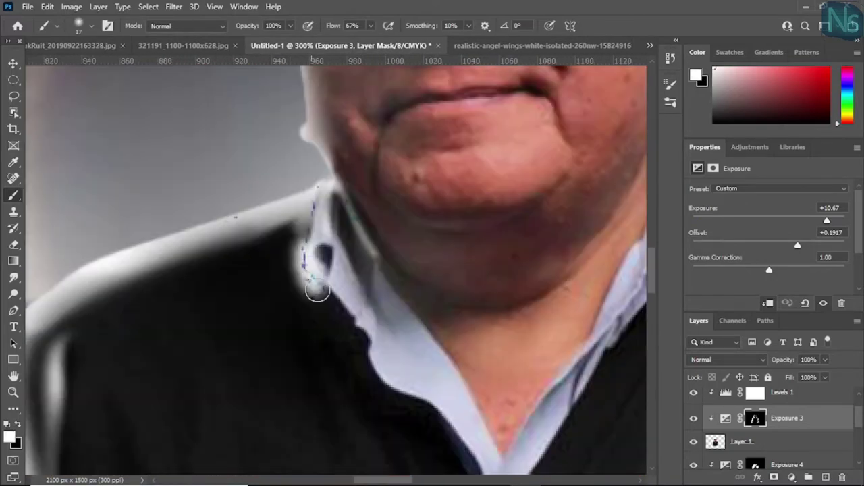
{"action": "scroll", "coordinate": [292, 234], "scroll_direction": "down", "scroll_amount": 2}
{"action": "scroll", "coordinate": [337, 247], "scroll_direction": "right", "scroll_amount": 8}
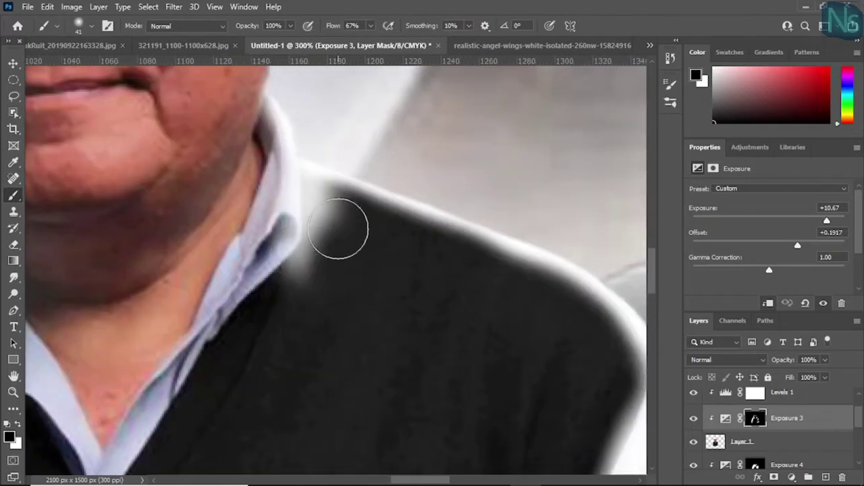
{"action": "scroll", "coordinate": [258, 208], "scroll_direction": "right", "scroll_amount": 3}
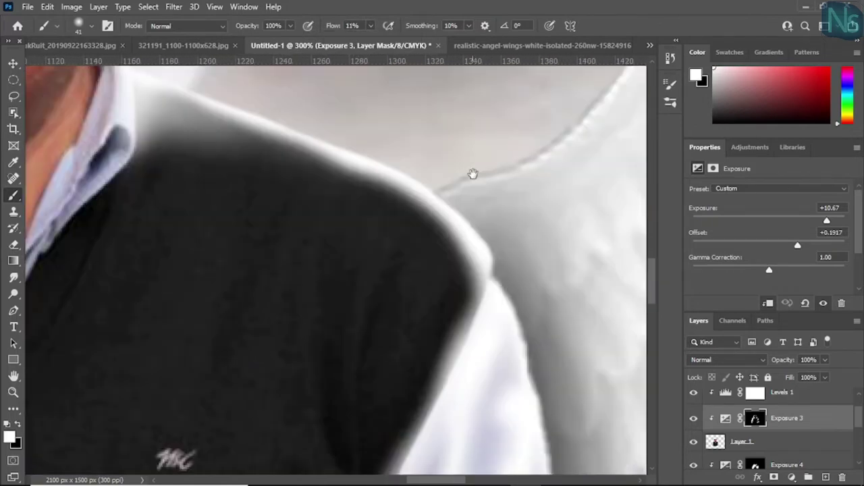
{"action": "scroll", "coordinate": [247, 139], "scroll_direction": "left", "scroll_amount": 10}
{"action": "scroll", "coordinate": [150, 368], "scroll_direction": "down", "scroll_amount": 3}
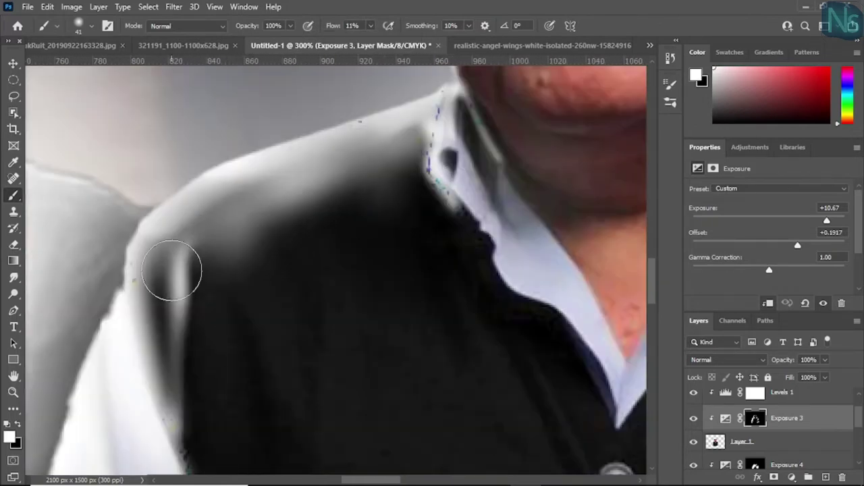
{"action": "key", "text": "ctrl+0"}
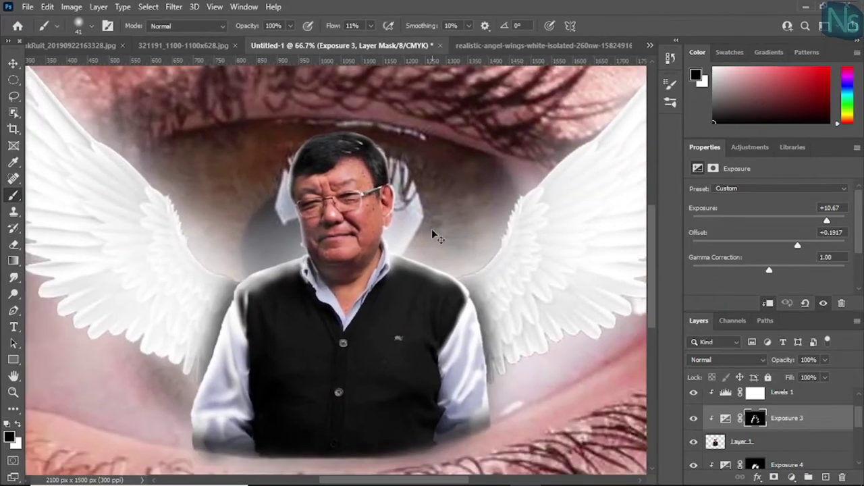
{"action": "key", "text": "alt+bracketleft"}
{"action": "key", "text": "x"}
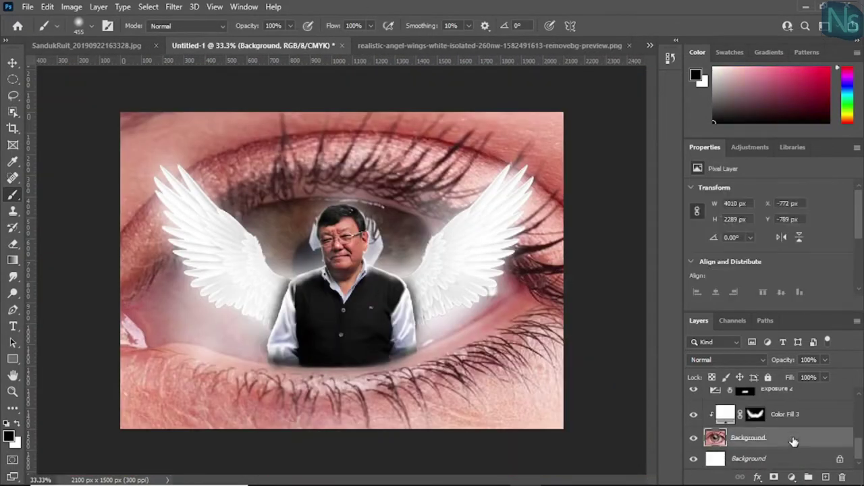
Scale up and reposition the eye background photo.
{"action": "key", "text": "ctrl+t"}
{"action": "mouse_move", "coordinate": [584, 128]}
{"action": "left_mouse_down"}
{"action": "mouse_move", "coordinate": [408, 102]}
{"action": "mouse_move", "coordinate": [511, 432]}
{"action": "left_mouse_up"}
{"action": "left_click_drag", "start_coordinate": [319, 256], "coordinate": [352, 269]}
{"action": "key", "text": "Return"}
Darken the bright reflection in the eye after a failed clone attempt.
{"action": "key", "text": "b"}
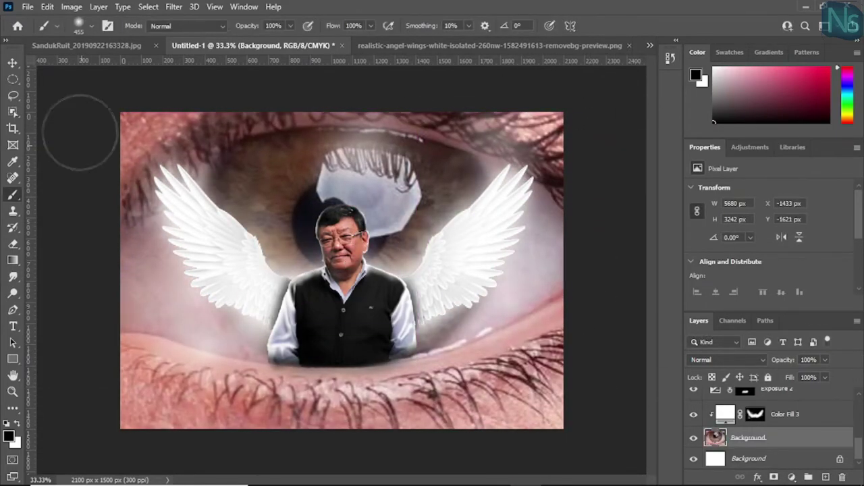
{"action": "left_click", "coordinate": [13, 212]}
{"action": "left_click", "coordinate": [261, 215]}
{"action": "key", "text": "Return"}
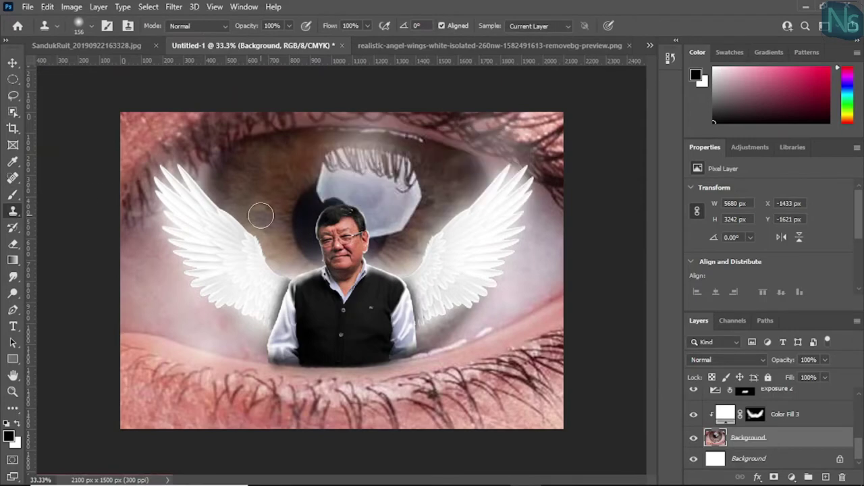
{"action": "key", "text": "b"}
{"action": "left_click", "coordinate": [390, 211]}
On the Color Fill 3 mask, paint a soft white glow along the lower eyelid.
{"action": "left_click", "coordinate": [754, 414]}
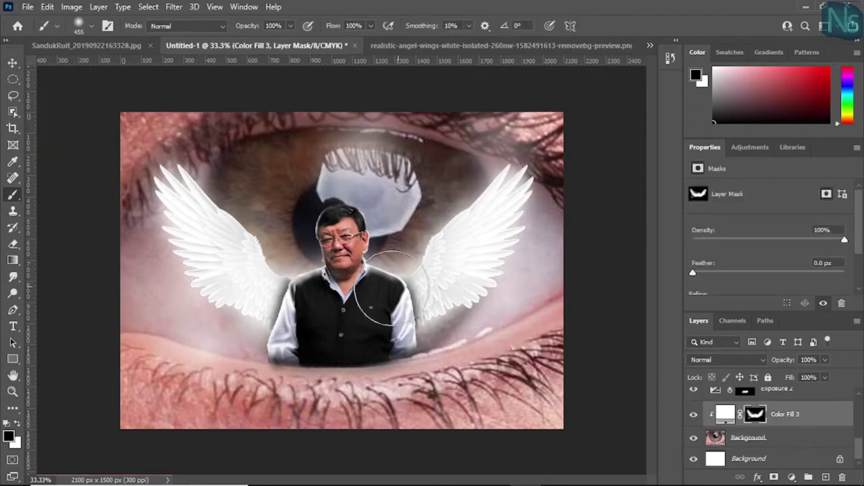
{"action": "left_click", "coordinate": [727, 359]}
{"action": "key", "text": "Escape"}
{"action": "key", "text": "ctrl+plus"}
{"action": "left_click_drag", "start_coordinate": [207, 270], "coordinate": [324, 293]}
{"action": "key", "text": "x"}
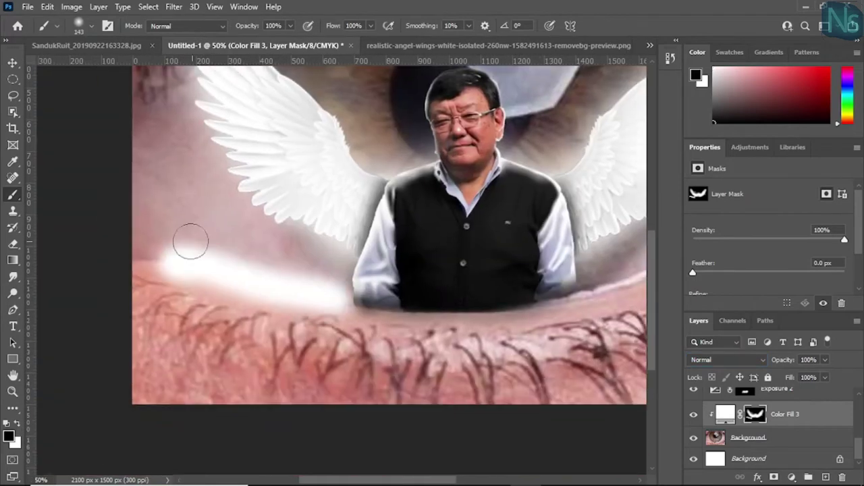
{"action": "left_click_drag", "start_coordinate": [125, 250], "coordinate": [300, 248]}
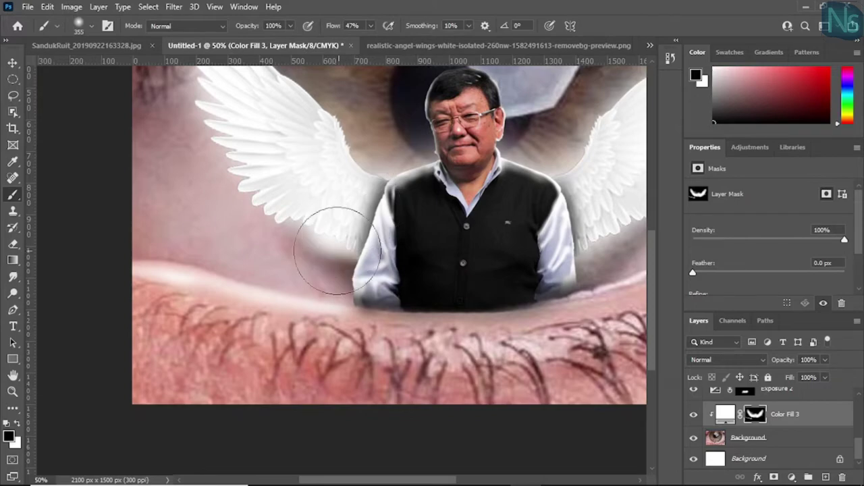
{"action": "key", "text": "x"}
Paint and tone down a soft white glow along the upper eyelid.
{"action": "key", "text": "ctrl+plus"}
{"action": "mouse_move", "coordinate": [139, 285]}
{"action": "left_mouse_down"}
{"action": "mouse_move", "coordinate": [456, 230]}
{"action": "mouse_move", "coordinate": [254, 190]}
{"action": "left_mouse_up"}
{"action": "key", "text": "x"}
{"action": "key", "text": "ctrl+minus"}
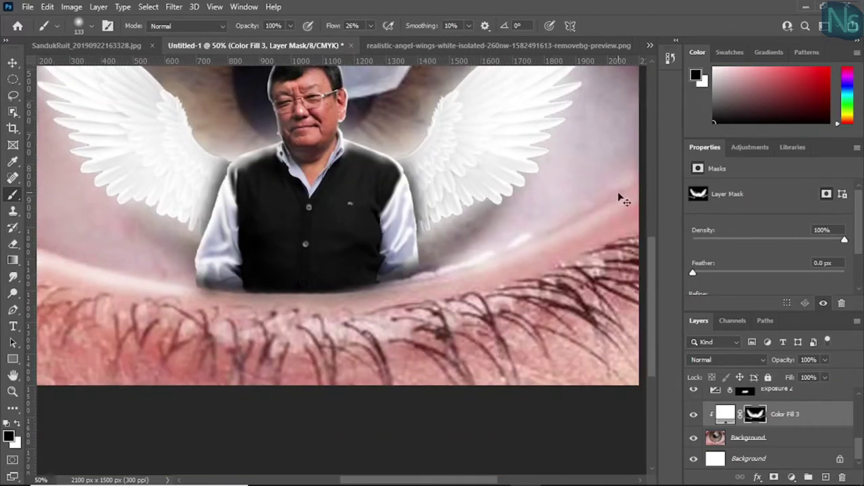
{"action": "left_click_drag", "start_coordinate": [558, 236], "coordinate": [639, 422]}
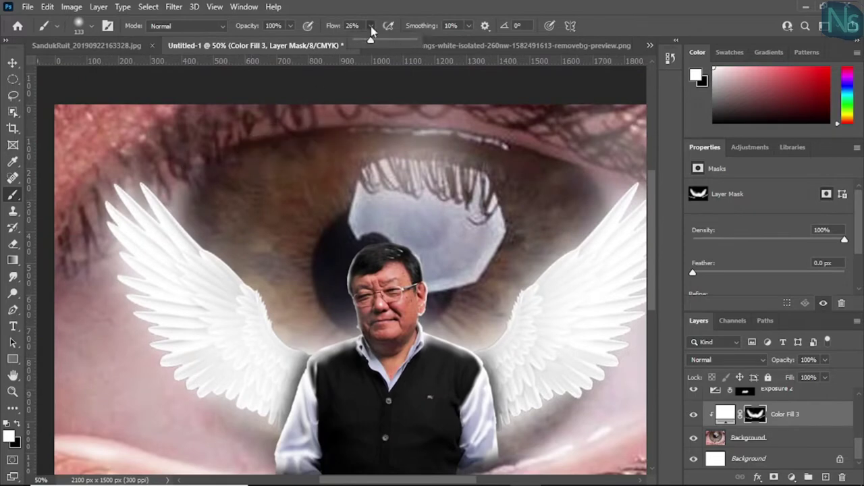
{"action": "left_click_drag", "start_coordinate": [208, 166], "coordinate": [245, 182]}
{"action": "key", "text": "x"}
{"action": "left_click_drag", "start_coordinate": [177, 148], "coordinate": [166, 164]}
{"action": "left_click_drag", "start_coordinate": [185, 201], "coordinate": [155, 167]}
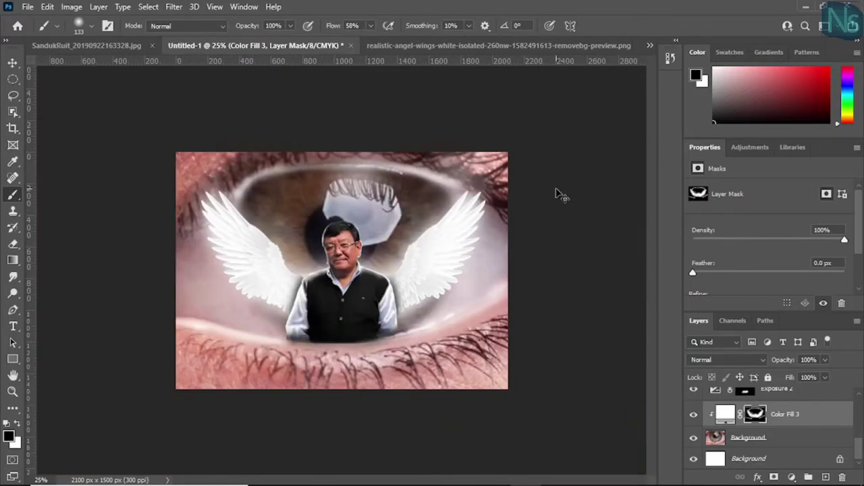
{"action": "left_click_drag", "start_coordinate": [545, 179], "coordinate": [274, 152]}
{"action": "left_click_drag", "start_coordinate": [177, 193], "coordinate": [189, 155]}
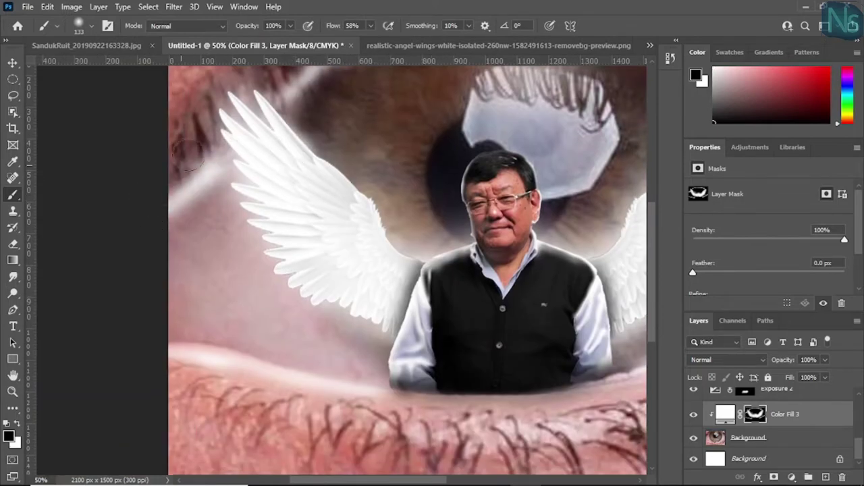
Paint a soft white ring around the pupil, trimming its edges, and set a faint brush.
{"action": "left_click_drag", "start_coordinate": [587, 132], "coordinate": [493, 206]}
{"action": "key", "text": "ctrl+plus"}
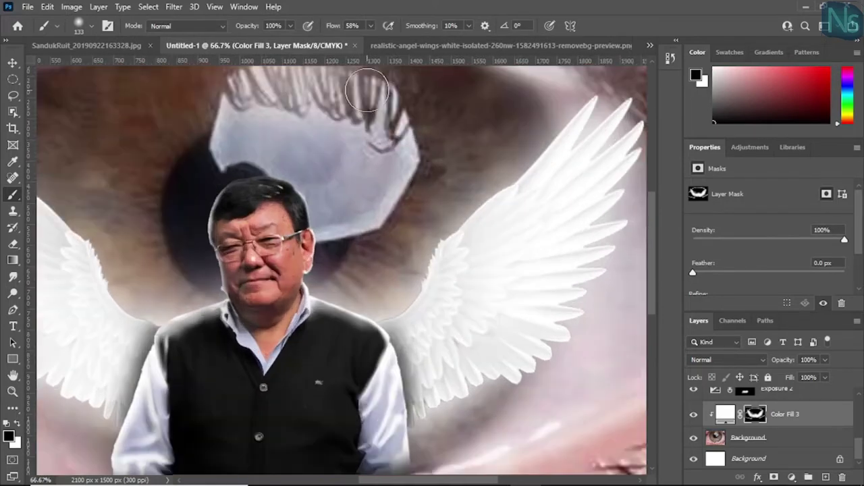
{"action": "scroll", "coordinate": [425, 178], "scroll_direction": "right", "scroll_amount": 5}
{"action": "left_click_drag", "start_coordinate": [434, 124], "coordinate": [436, 119]}
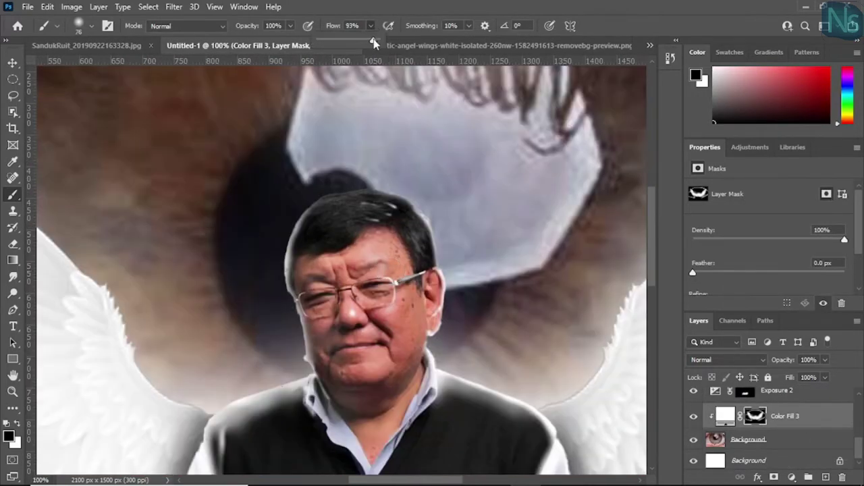
{"action": "mouse_move", "coordinate": [270, 95]}
{"action": "left_mouse_down"}
{"action": "mouse_move", "coordinate": [226, 199]}
{"action": "mouse_move", "coordinate": [358, 147]}
{"action": "mouse_move", "coordinate": [473, 290]}
{"action": "mouse_move", "coordinate": [189, 107]}
{"action": "left_mouse_up"}
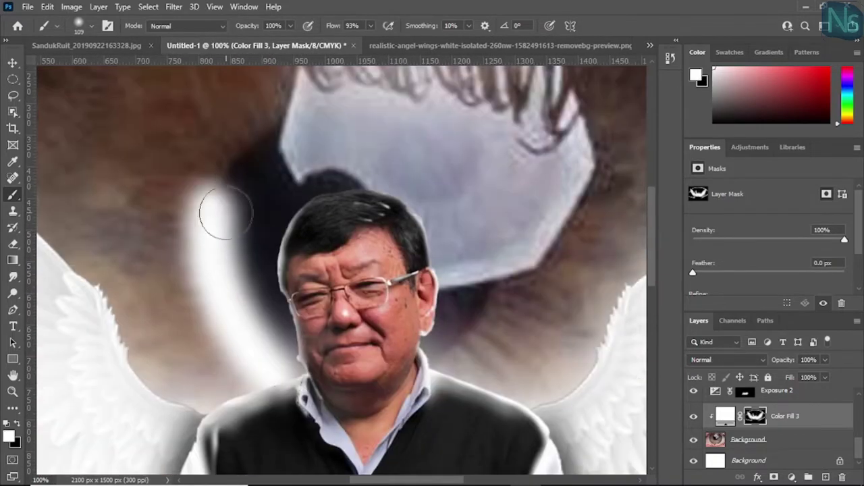
{"action": "mouse_move", "coordinate": [222, 209]}
{"action": "left_mouse_down"}
{"action": "mouse_move", "coordinate": [506, 236]}
{"action": "mouse_move", "coordinate": [182, 149]}
{"action": "left_mouse_up"}
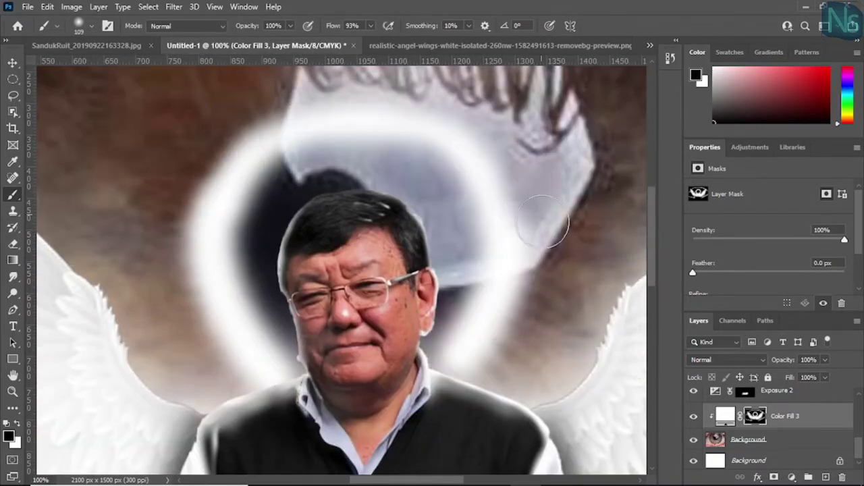
{"action": "left_click_drag", "start_coordinate": [500, 196], "coordinate": [486, 398]}
{"action": "mouse_move", "coordinate": [169, 231]}
{"action": "left_mouse_down"}
{"action": "mouse_move", "coordinate": [197, 335]}
{"action": "mouse_move", "coordinate": [223, 357]}
{"action": "left_mouse_up"}
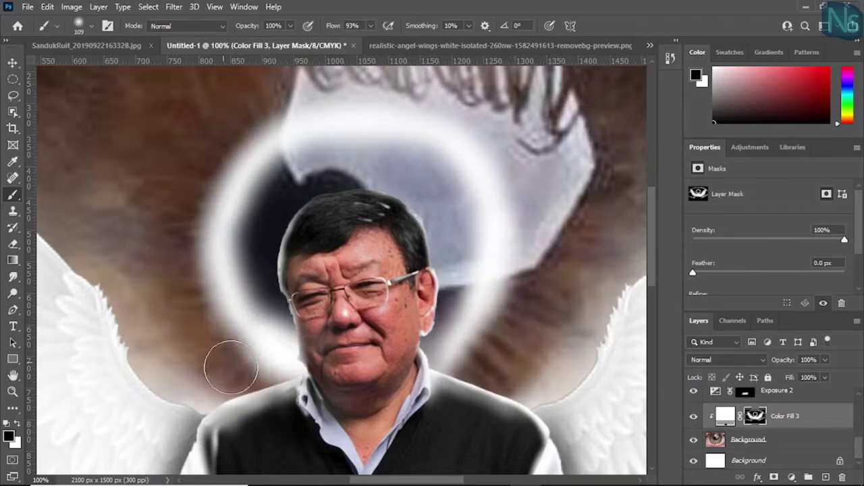
{"action": "left_click_drag", "start_coordinate": [432, 318], "coordinate": [517, 343]}
{"action": "left_click_drag", "start_coordinate": [270, 378], "coordinate": [194, 332]}
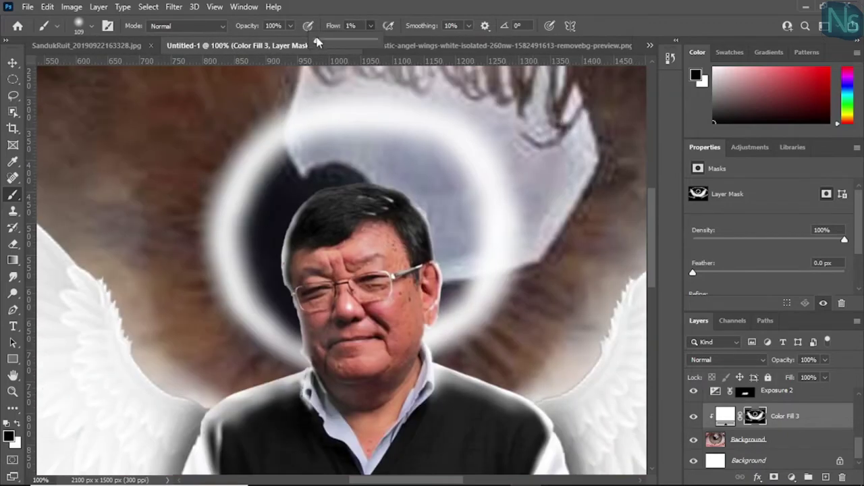
{"action": "key", "text": "x"}
{"action": "left_click_drag", "start_coordinate": [424, 41], "coordinate": [360, 47]}
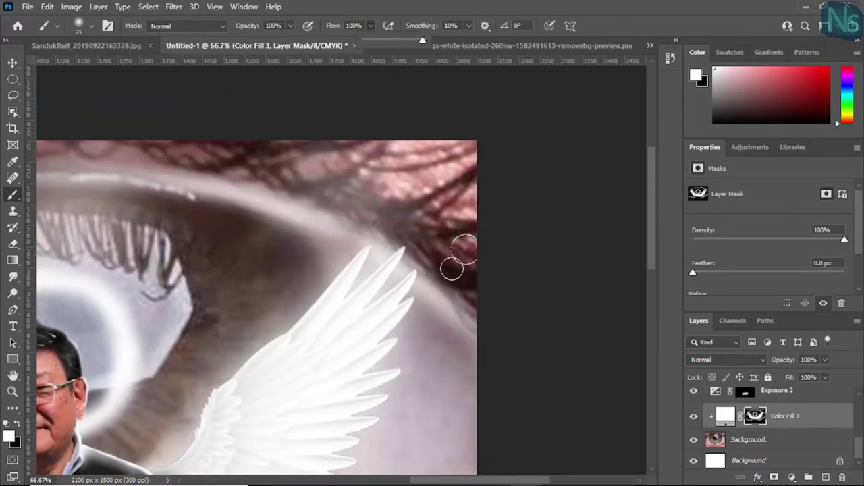
Paint faint white glow toward the right edge and along the eye's corner on the Color Fill 3 mask.
{"action": "left_click_drag", "start_coordinate": [416, 260], "coordinate": [491, 261]}
{"action": "key", "text": "x"}
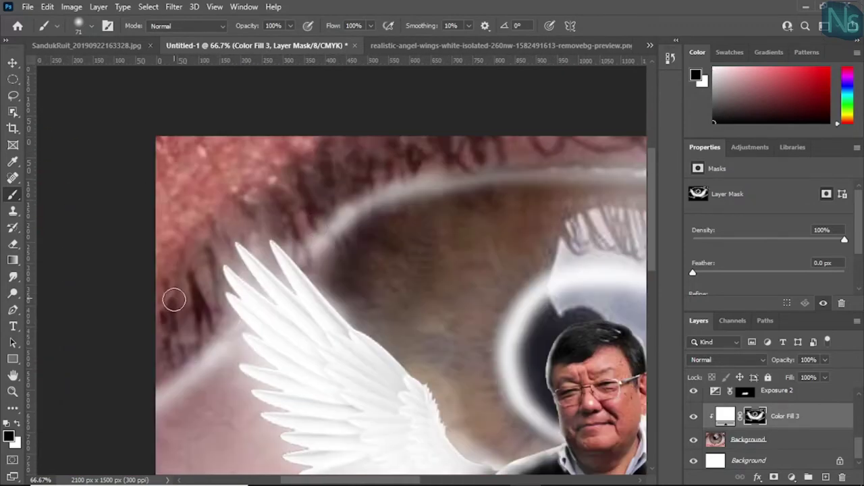
{"action": "key", "text": "x"}
{"action": "left_click_drag", "start_coordinate": [189, 341], "coordinate": [189, 289]}
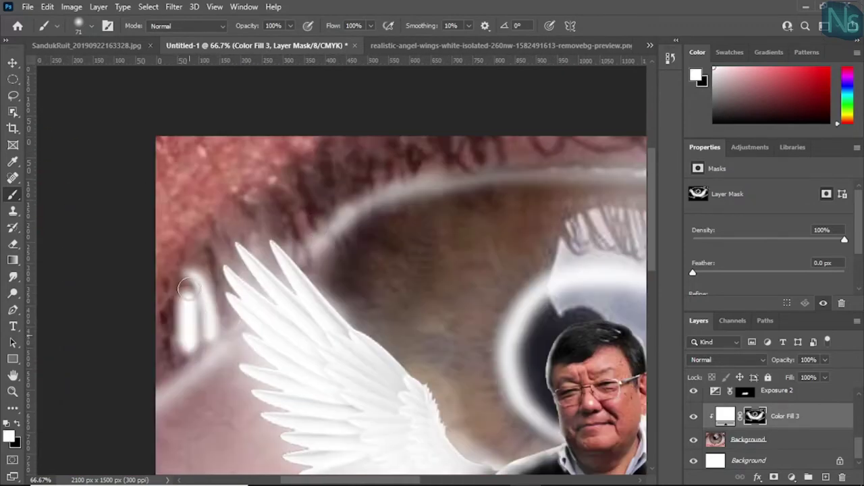
{"action": "left_click_drag", "start_coordinate": [173, 416], "coordinate": [145, 372]}
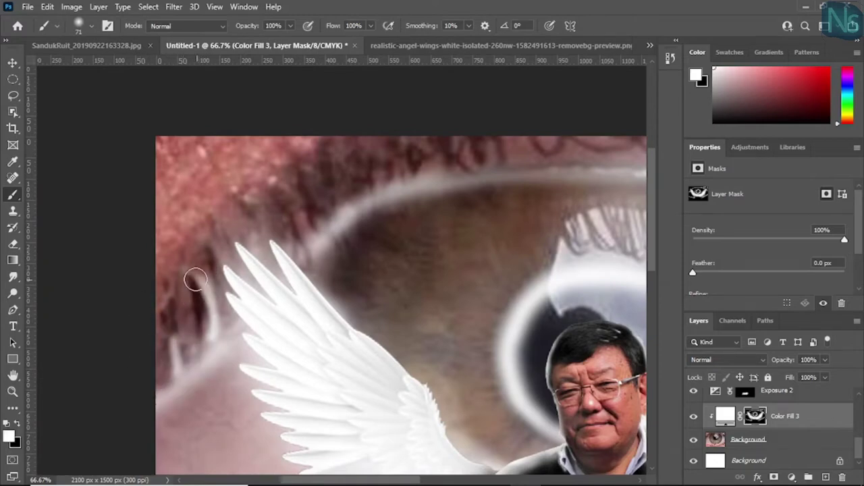
Thin the white eye-corner strokes with black and touch up near the upper-left wing.
{"action": "key", "text": "ctrl+plus"}
{"action": "key", "text": "x"}
{"action": "left_click_drag", "start_coordinate": [256, 284], "coordinate": [263, 342]}
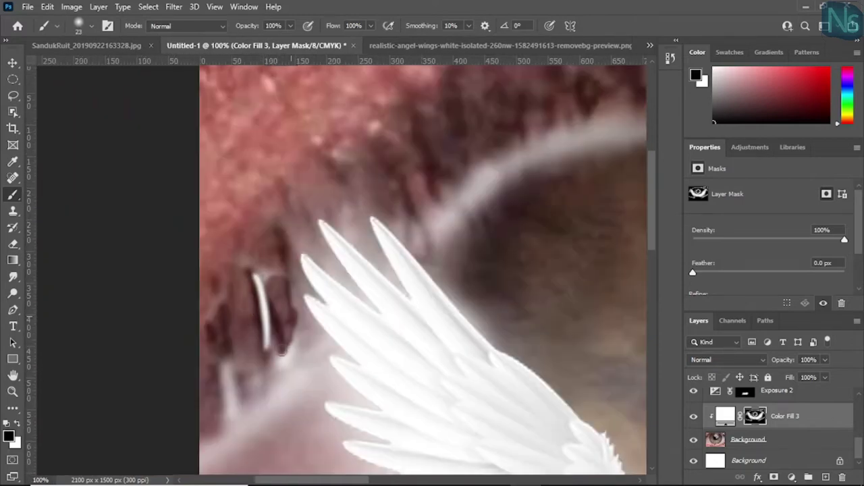
{"action": "left_click_drag", "start_coordinate": [280, 298], "coordinate": [278, 351]}
{"action": "key", "text": "ctrl+0"}
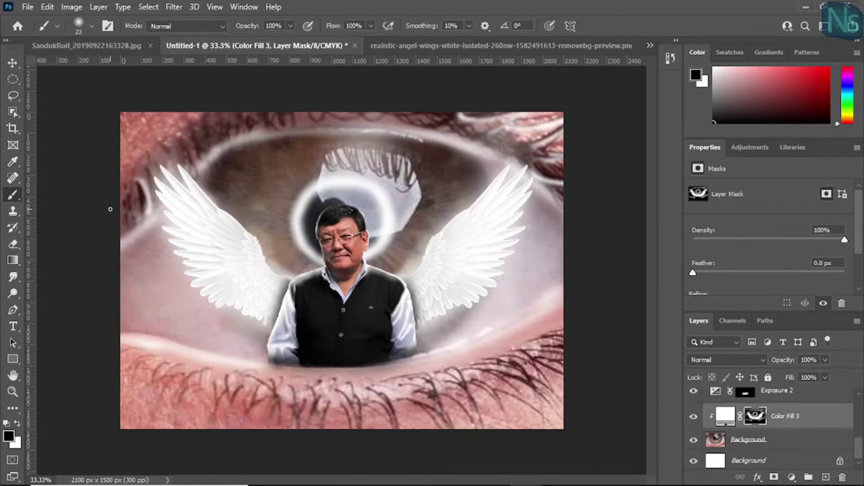
{"action": "key", "text": "ctrl+plus"}
{"action": "key", "text": "ctrl+plus"}
{"action": "key", "text": "ctrl+plus"}
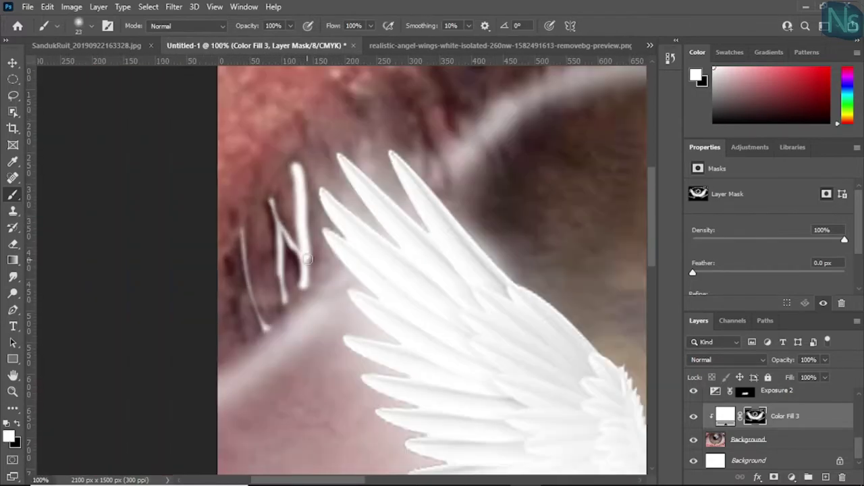
{"action": "left_click_drag", "start_coordinate": [295, 242], "coordinate": [299, 169]}
{"action": "key", "text": "ctrl+minus"}
{"action": "key", "text": "ctrl+0"}
{"action": "key", "text": "ctrl+plus"}
{"action": "key", "text": "ctrl+plus"}
{"action": "key", "text": "ctrl+plus"}
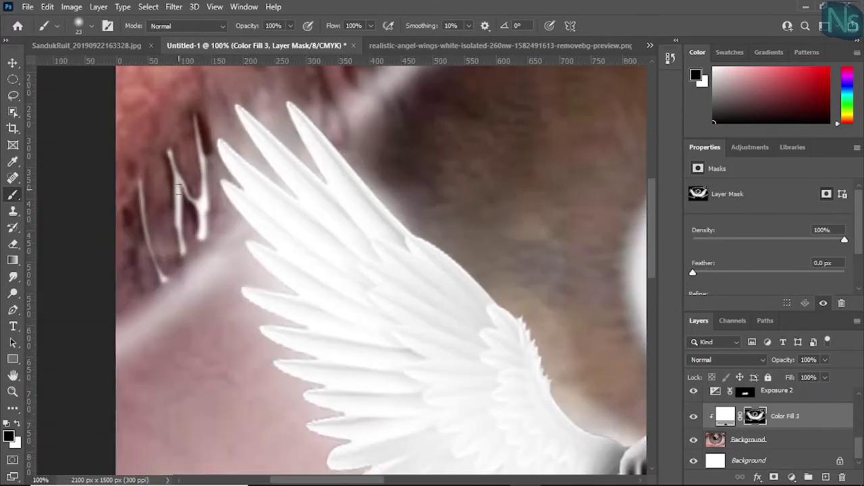
Paint soft white glow into the mask along the upper eyelid and lashes.
{"action": "scroll", "coordinate": [194, 229], "scroll_direction": "right", "scroll_amount": 10}
{"action": "scroll", "coordinate": [194, 229], "scroll_direction": "up", "scroll_amount": 5}
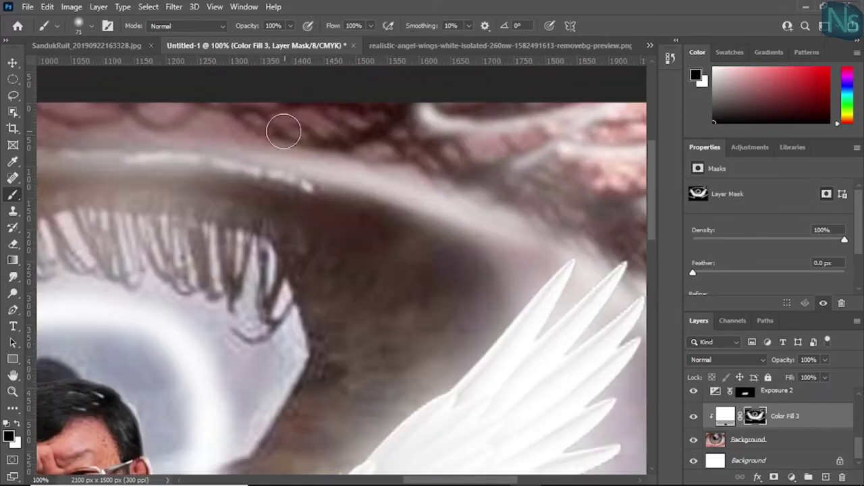
{"action": "scroll", "coordinate": [299, 83], "scroll_direction": "left", "scroll_amount": 3}
{"action": "scroll", "coordinate": [343, 77], "scroll_direction": "left", "scroll_amount": 3}
{"action": "scroll", "coordinate": [309, 116], "scroll_direction": "up", "scroll_amount": 1}
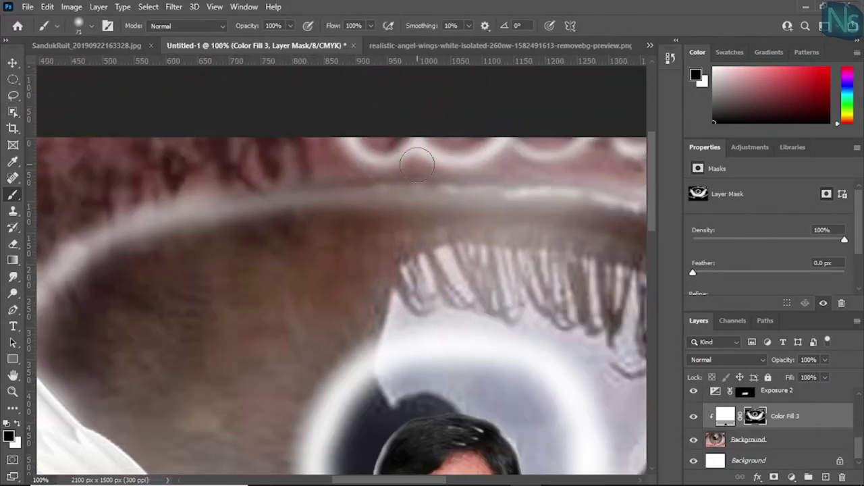
{"action": "scroll", "coordinate": [288, 120], "scroll_direction": "left", "scroll_amount": 2}
{"action": "scroll", "coordinate": [291, 191], "scroll_direction": "left", "scroll_amount": 2}
{"action": "scroll", "coordinate": [395, 127], "scroll_direction": "left", "scroll_amount": 2}
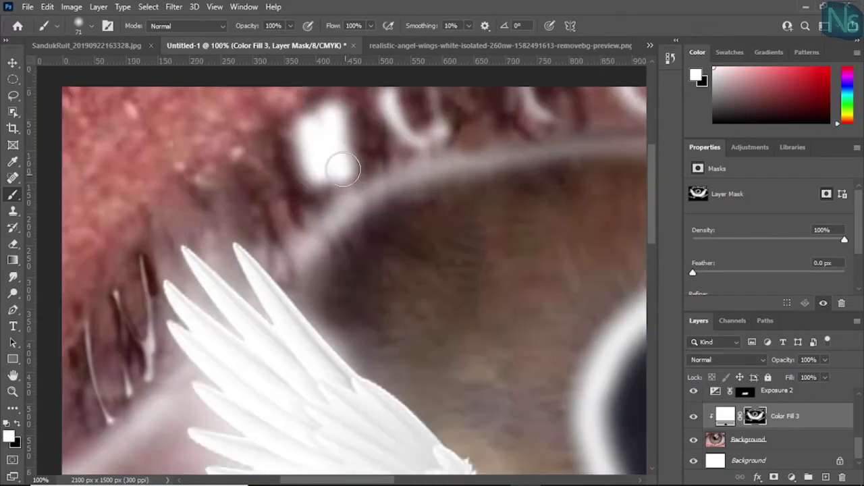
{"action": "scroll", "coordinate": [343, 169], "scroll_direction": "left", "scroll_amount": 2}
{"action": "mouse_move", "coordinate": [155, 200]}
{"action": "left_mouse_down"}
{"action": "mouse_move", "coordinate": [173, 225]}
{"action": "mouse_move", "coordinate": [145, 245]}
{"action": "mouse_move", "coordinate": [189, 211]}
{"action": "left_mouse_up"}
Refine the glow mask around the pupil and face, then review the whole image.
{"action": "key", "text": "ctrl+minus"}
{"action": "key", "text": "ctrl+minus"}
{"action": "key", "text": "ctrl+minus"}
{"action": "key", "text": "ctrl+plus"}
{"action": "key", "text": "ctrl+plus"}
{"action": "key", "text": "ctrl+plus"}
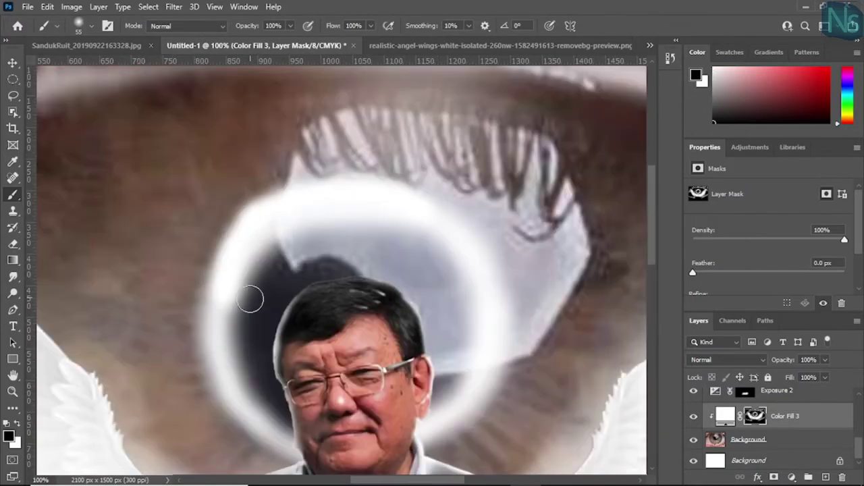
{"action": "mouse_move", "coordinate": [272, 295]}
{"action": "left_mouse_down"}
{"action": "mouse_move", "coordinate": [396, 251]}
{"action": "mouse_move", "coordinate": [341, 331]}
{"action": "left_mouse_up"}
{"action": "key", "text": "ctrl+minus"}
{"action": "key", "text": "ctrl+minus"}
{"action": "key", "text": "ctrl+minus"}
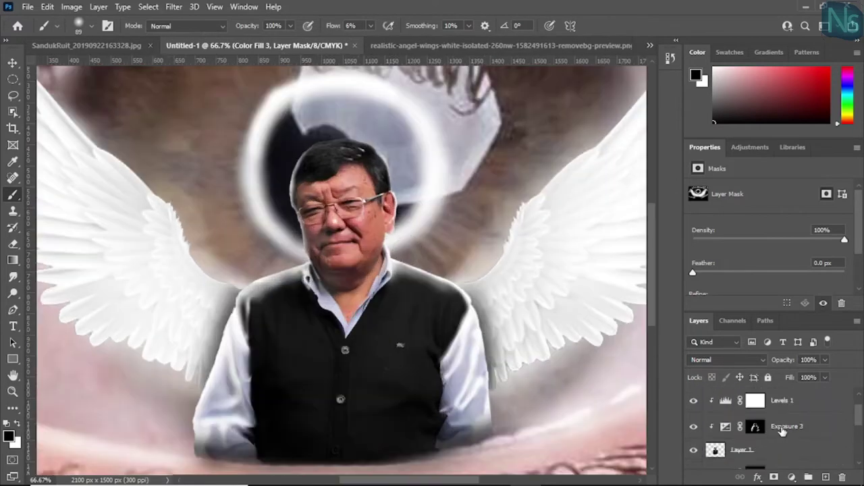
Paint bright light along the man's shirt collar edge on the Exposure 3 mask.
{"action": "scroll", "coordinate": [301, 258], "scroll_direction": "down", "scroll_amount": 3}
{"action": "scroll", "coordinate": [270, 277], "scroll_direction": "left", "scroll_amount": 1}
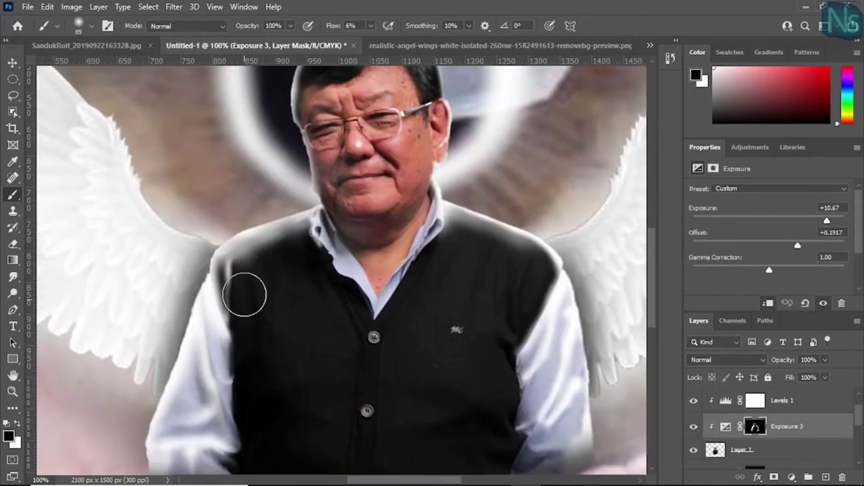
{"action": "key", "text": "ctrl+plus"}
{"action": "mouse_move", "coordinate": [414, 174]}
{"action": "left_mouse_down"}
{"action": "mouse_move", "coordinate": [382, 189]}
{"action": "mouse_move", "coordinate": [399, 216]}
{"action": "left_mouse_up"}
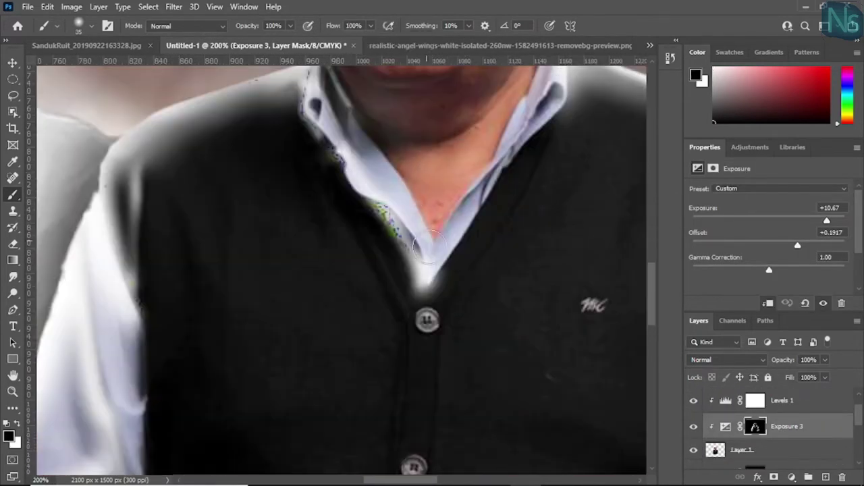
{"action": "scroll", "coordinate": [432, 196], "scroll_direction": "down", "scroll_amount": 5}
{"action": "scroll", "coordinate": [459, 223], "scroll_direction": "right", "scroll_amount": 3}
{"action": "scroll", "coordinate": [473, 239], "scroll_direction": "down", "scroll_amount": 5}
{"action": "scroll", "coordinate": [476, 250], "scroll_direction": "up", "scroll_amount": 6}
{"action": "scroll", "coordinate": [480, 260], "scroll_direction": "up", "scroll_amount": 10}
Brighten part of the face and paint a thin light line along the vest edge.
{"action": "key", "text": "x"}
{"action": "left_click_drag", "start_coordinate": [357, 159], "coordinate": [392, 169]}
{"action": "key", "text": "x"}
{"action": "scroll", "coordinate": [212, 248], "scroll_direction": "left", "scroll_amount": 2}
{"action": "key", "text": "x"}
{"action": "scroll", "coordinate": [287, 268], "scroll_direction": "down", "scroll_amount": 3}
{"action": "key", "text": "x"}
{"action": "key", "text": "x"}
{"action": "scroll", "coordinate": [457, 343], "scroll_direction": "down", "scroll_amount": 3}
{"action": "mouse_move", "coordinate": [449, 317]}
{"action": "left_mouse_down"}
{"action": "mouse_move", "coordinate": [403, 200]}
{"action": "mouse_move", "coordinate": [416, 196]}
{"action": "mouse_move", "coordinate": [341, 233]}
{"action": "left_mouse_up"}
Paint with black to remove excess rim light, then select a different layer.
{"action": "key", "text": "x"}
{"action": "key", "text": "["}
{"action": "scroll", "coordinate": [364, 216], "scroll_direction": "up", "scroll_amount": 3}
{"action": "scroll", "coordinate": [365, 216], "scroll_direction": "right", "scroll_amount": 5}
{"action": "key", "text": "x"}
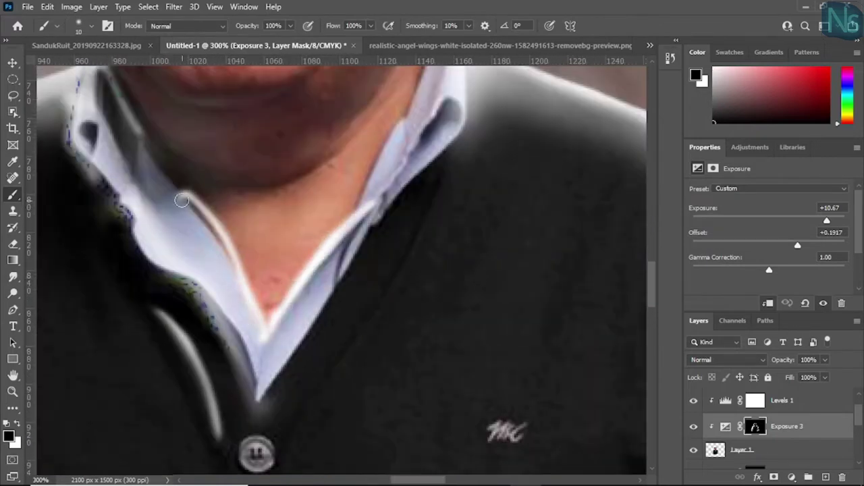
{"action": "scroll", "coordinate": [267, 314], "scroll_direction": "up", "scroll_amount": 2}
{"action": "left_click_drag", "start_coordinate": [176, 230], "coordinate": [165, 196]}
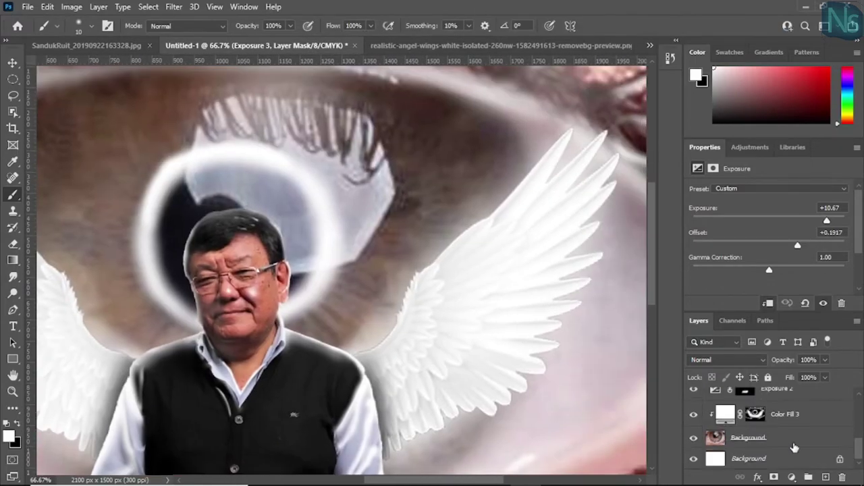
{"action": "left_click", "coordinate": [794, 448]}
{"action": "scroll", "coordinate": [485, 197], "scroll_direction": "left", "scroll_amount": 4}
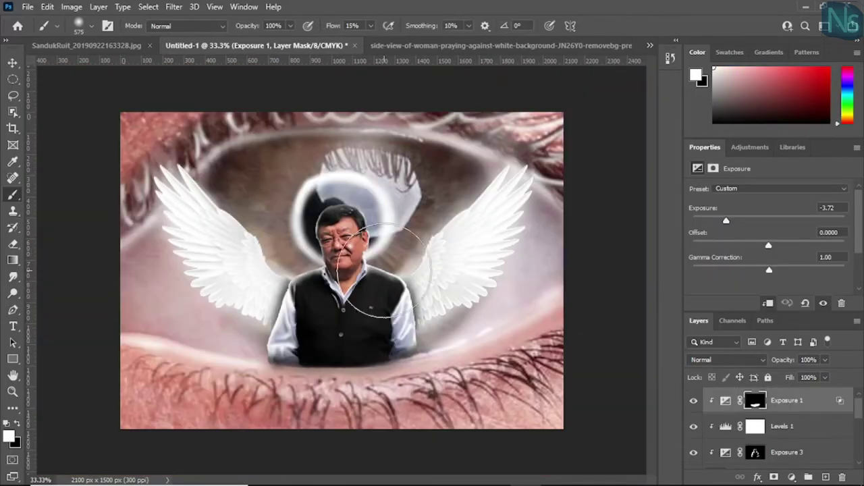
Scale and position the praying woman at right and the tilted kneeling man at left on the lower eyelid.
{"action": "key", "text": "ctrl+plus"}
{"action": "left_click_drag", "start_coordinate": [438, 317], "coordinate": [440, 314]}
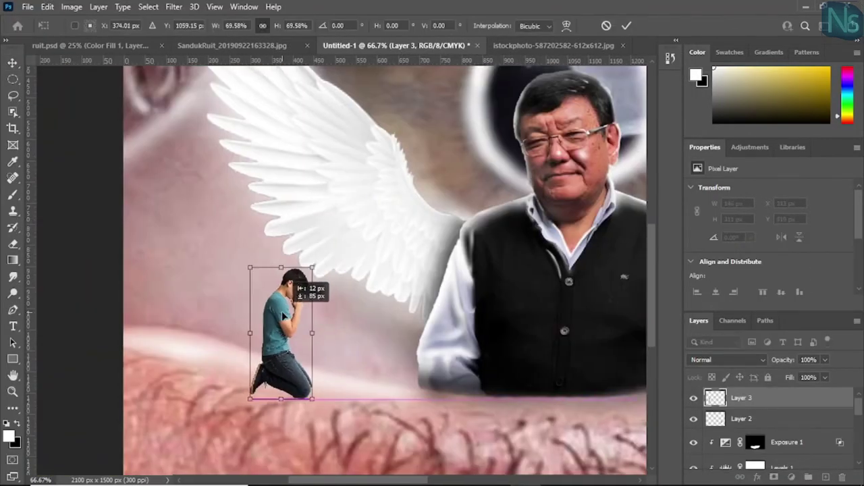
{"action": "left_click_drag", "start_coordinate": [291, 321], "coordinate": [295, 344]}
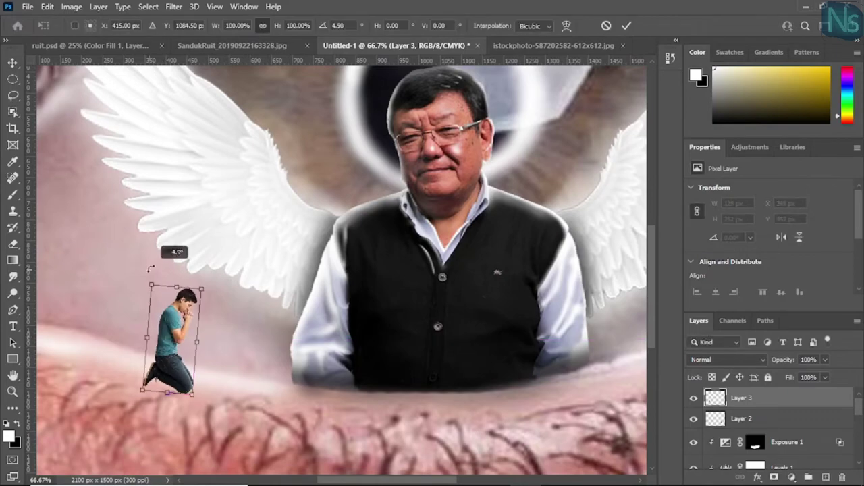
Add an Exposure adjustment clipped to the praying woman's layer.
{"action": "left_click", "coordinate": [770, 420]}
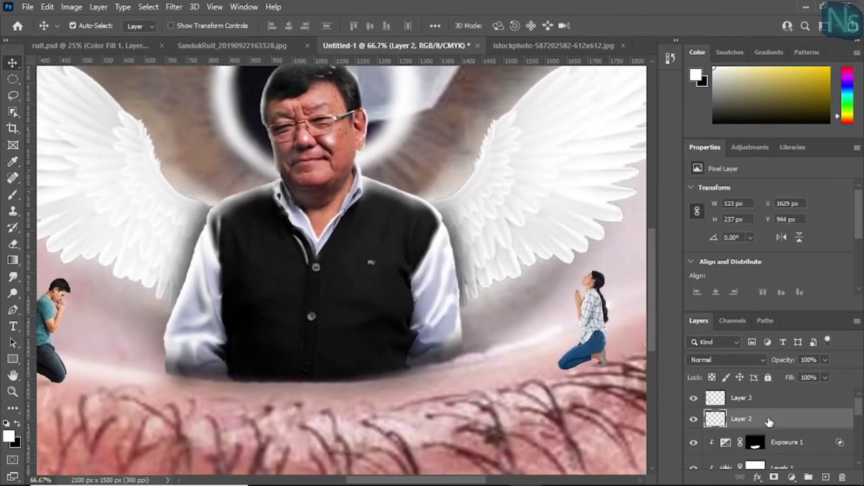
{"action": "left_click", "coordinate": [756, 404], "text": "shift"}
{"action": "key", "text": "ctrl+e"}
{"action": "left_click", "coordinate": [791, 477]}
{"action": "left_click", "coordinate": [769, 328]}
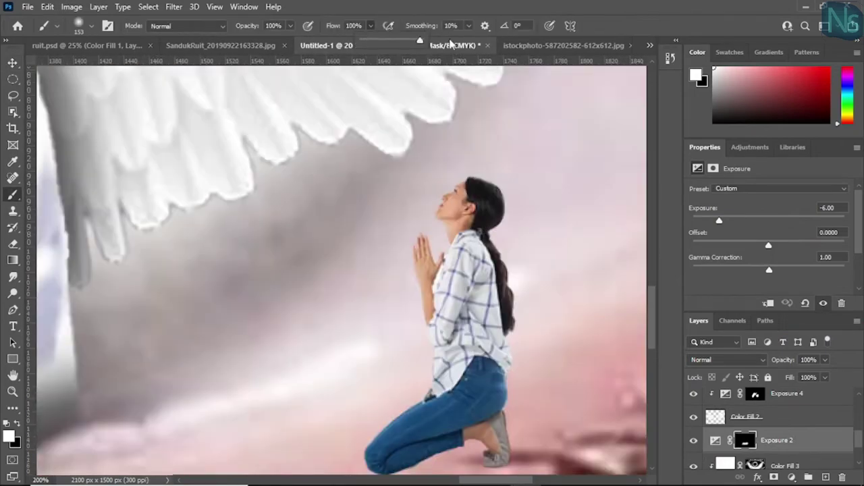
Lower the brush tip Roundness to a flat ellipse in Brush Settings.
{"action": "scroll", "coordinate": [343, 311], "scroll_direction": "down", "scroll_amount": 3}
{"action": "scroll", "coordinate": [343, 311], "scroll_direction": "right", "scroll_amount": 2}
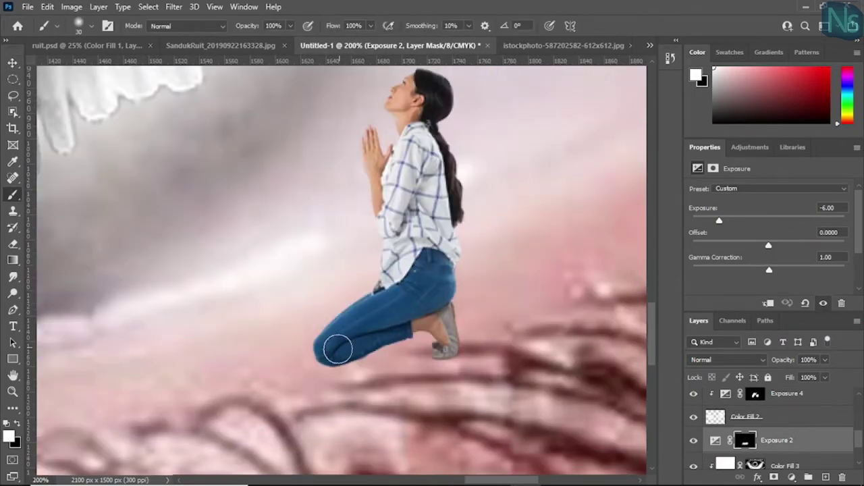
{"action": "left_click", "coordinate": [57, 26]}
{"action": "left_click", "coordinate": [108, 26]}
{"action": "left_click", "coordinate": [444, 79]}
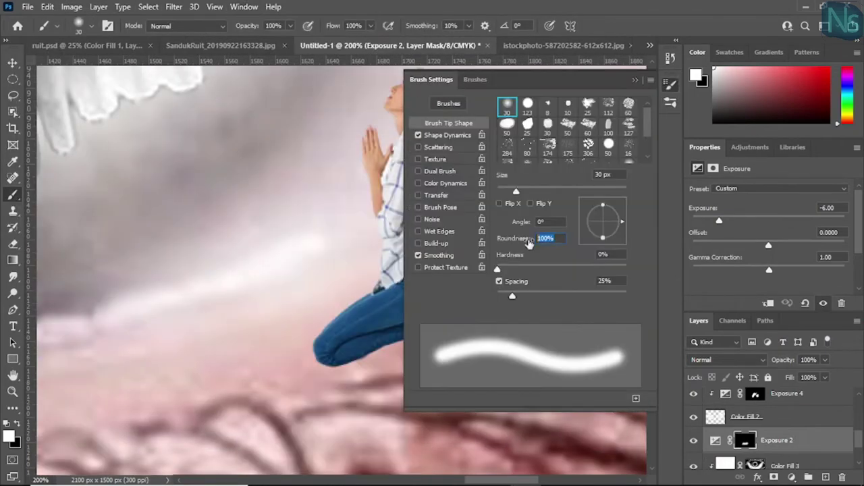
{"action": "left_click", "coordinate": [633, 82]}
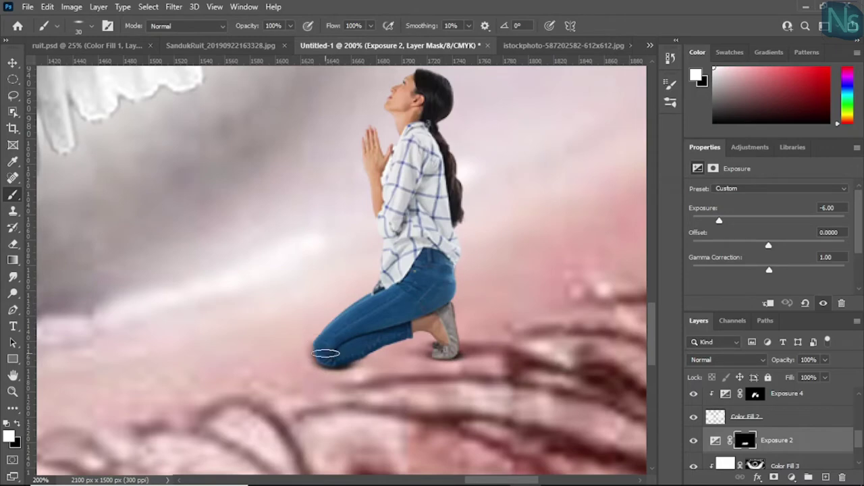
Paint soft contact shadows beneath both kneeling figures' knees and feet on the Exposure 2 mask.
{"action": "key", "text": "x"}
{"action": "scroll", "coordinate": [379, 324], "scroll_direction": "left", "scroll_amount": 15}
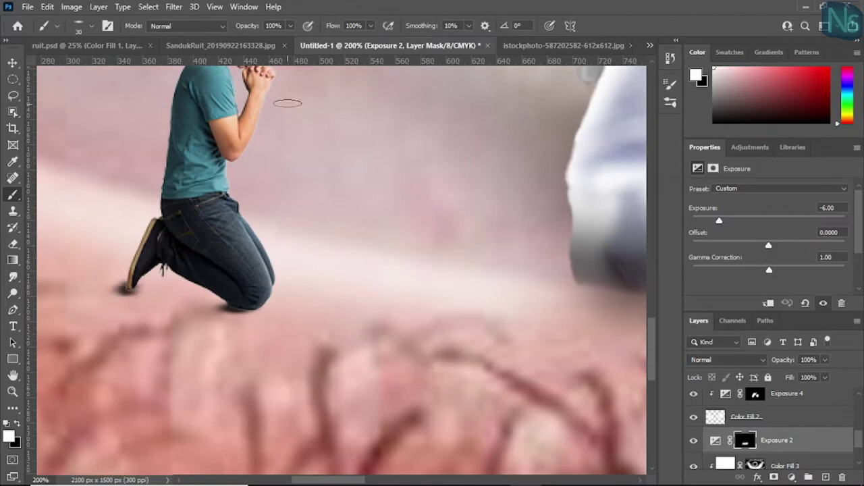
{"action": "scroll", "coordinate": [213, 305], "scroll_direction": "right", "scroll_amount": 2}
{"action": "scroll", "coordinate": [213, 305], "scroll_direction": "down", "scroll_amount": 1}
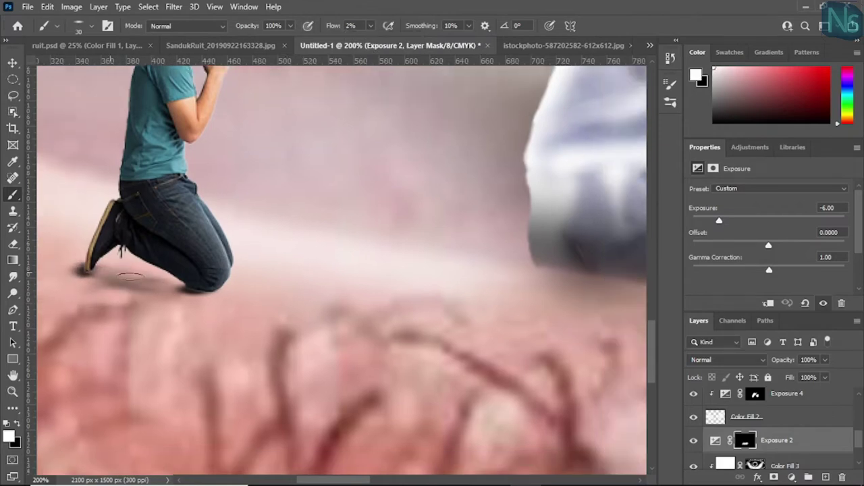
{"action": "scroll", "coordinate": [149, 292], "scroll_direction": "right", "scroll_amount": 7}
{"action": "scroll", "coordinate": [232, 283], "scroll_direction": "right", "scroll_amount": 7}
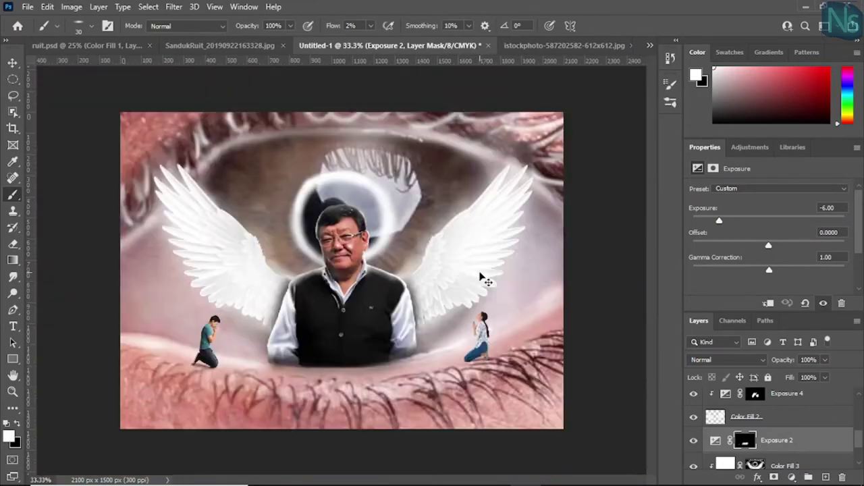
{"action": "scroll", "coordinate": [800, 435], "scroll_direction": "down", "scroll_amount": 1}
{"action": "scroll", "coordinate": [800, 436], "scroll_direction": "up", "scroll_amount": 2}
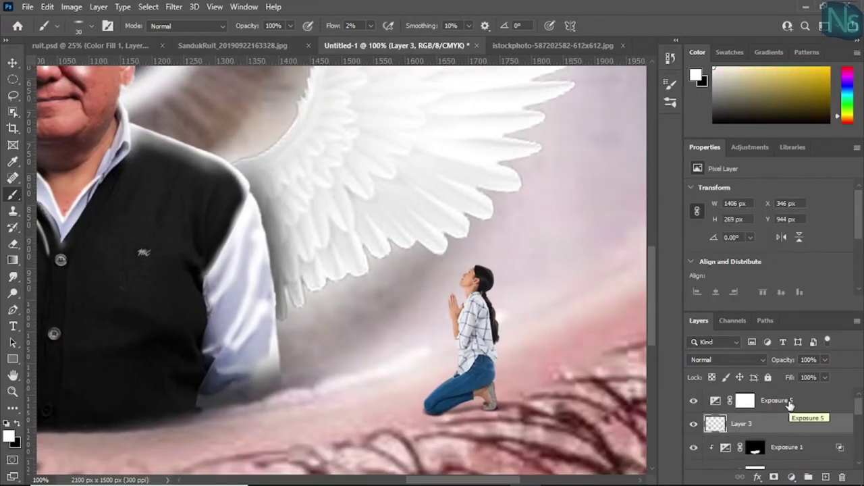
Select the Exposure 5 mask, set brush flow to full and paint with white.
{"action": "left_click", "coordinate": [786, 401]}
{"action": "scroll", "coordinate": [532, 277], "scroll_direction": "up", "scroll_amount": 3}
{"action": "key", "text": "shift+0"}
{"action": "key", "text": "x"}
{"action": "scroll", "coordinate": [331, 189], "scroll_direction": "up", "scroll_amount": 1}
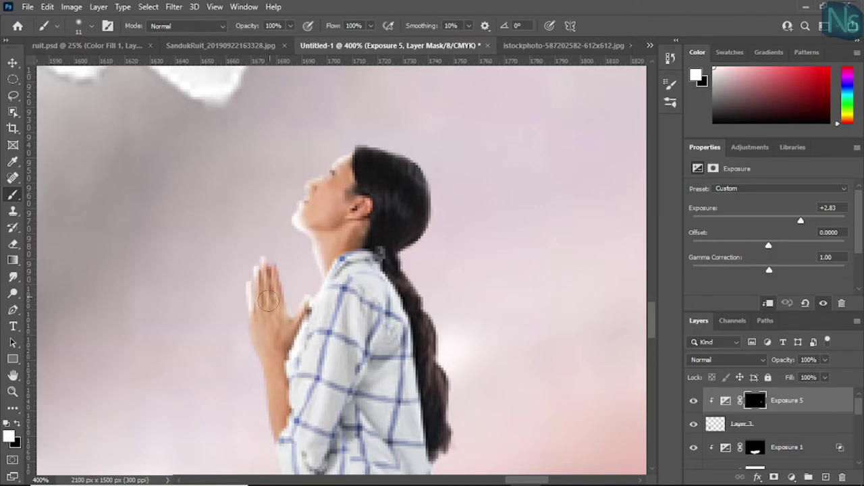
{"action": "key", "text": "x"}
{"action": "scroll", "coordinate": [260, 254], "scroll_direction": "down", "scroll_amount": 2}
{"action": "key", "text": "x"}
{"action": "scroll", "coordinate": [324, 282], "scroll_direction": "down", "scroll_amount": 3}
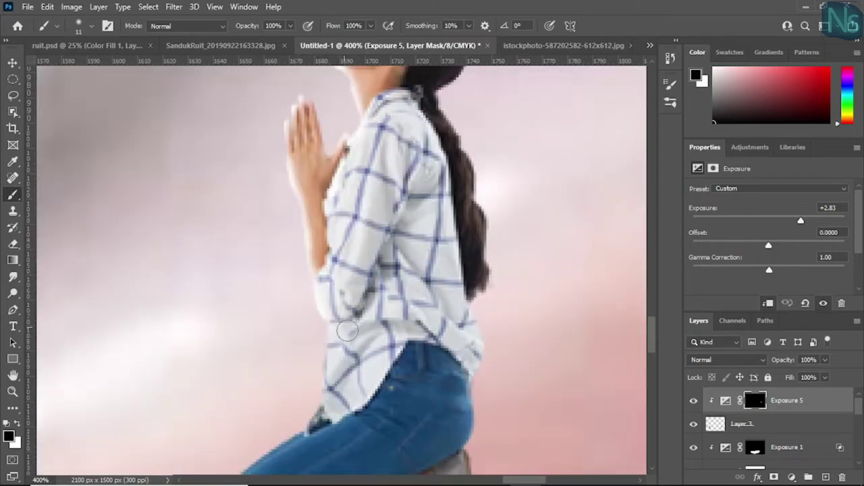
{"action": "key", "text": "x"}
{"action": "scroll", "coordinate": [350, 326], "scroll_direction": "down", "scroll_amount": 5}
{"action": "scroll", "coordinate": [350, 325], "scroll_direction": "left", "scroll_amount": 3}
Paint rim light along the kneeling man's jeans' upper edge.
{"action": "left_click_drag", "start_coordinate": [402, 289], "coordinate": [293, 369]}
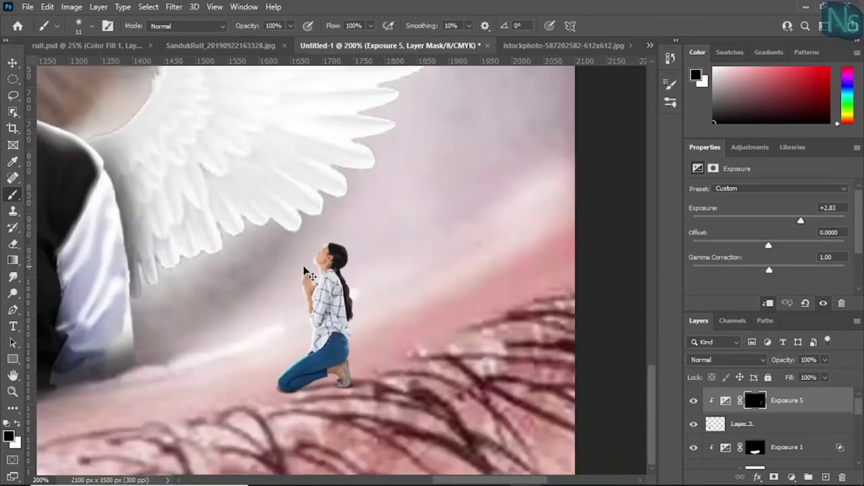
{"action": "left_click_drag", "start_coordinate": [304, 391], "coordinate": [299, 171]}
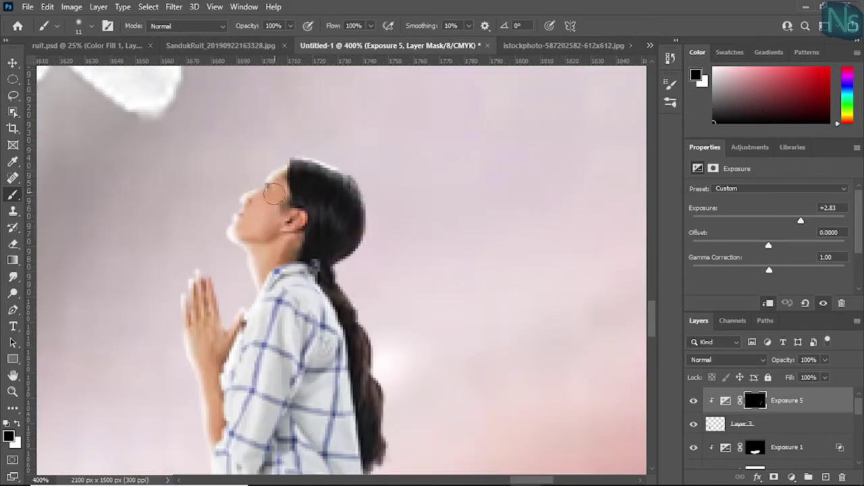
{"action": "scroll", "coordinate": [450, 220], "scroll_direction": "down", "scroll_amount": 6}
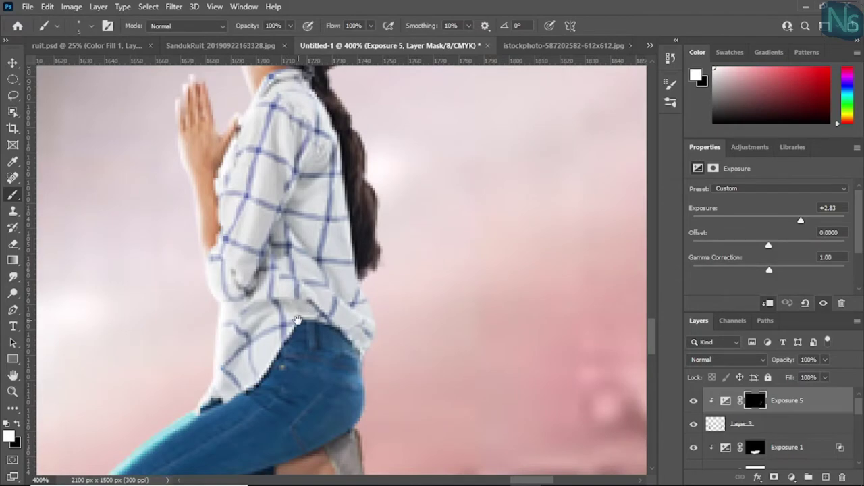
{"action": "key", "text": "x"}
{"action": "left_click_drag", "start_coordinate": [306, 210], "coordinate": [401, 346]}
{"action": "scroll", "coordinate": [401, 346], "scroll_direction": "down", "scroll_amount": 5}
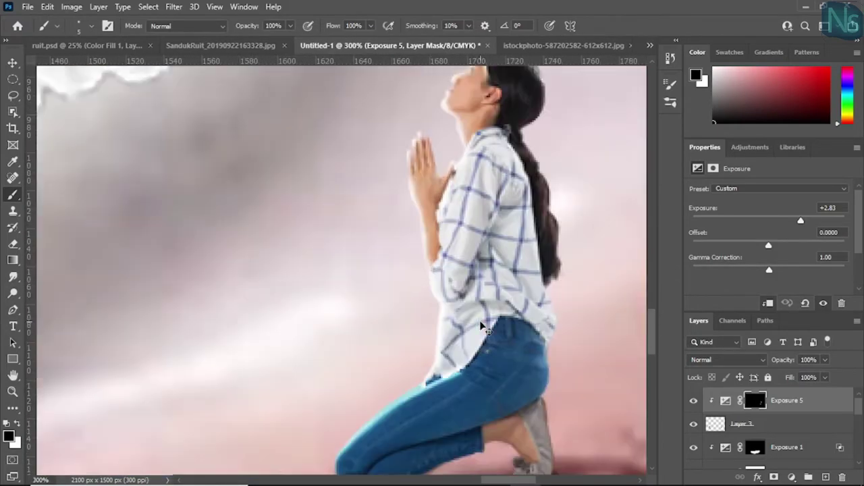
{"action": "scroll", "coordinate": [360, 302], "scroll_direction": "up", "scroll_amount": 5}
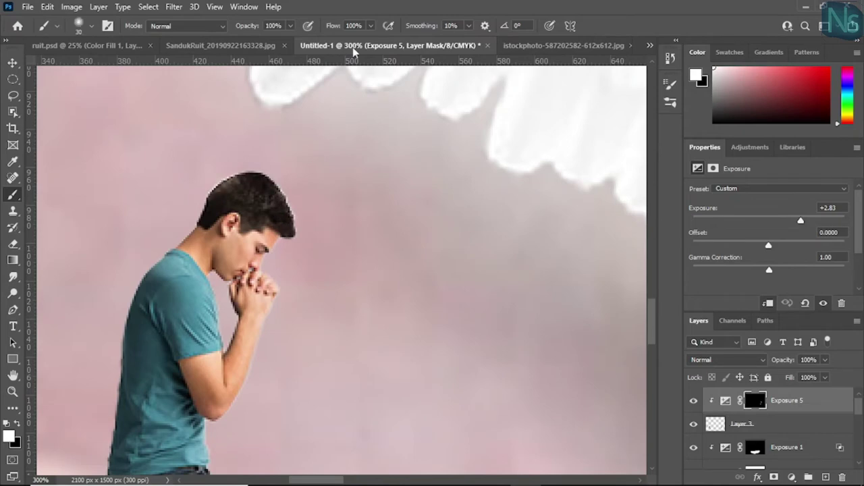
Add fine rim highlights along the kneeling man's neck and back with a smaller brush.
{"action": "left_click_drag", "start_coordinate": [171, 223], "coordinate": [245, 172]}
{"action": "key", "text": "x"}
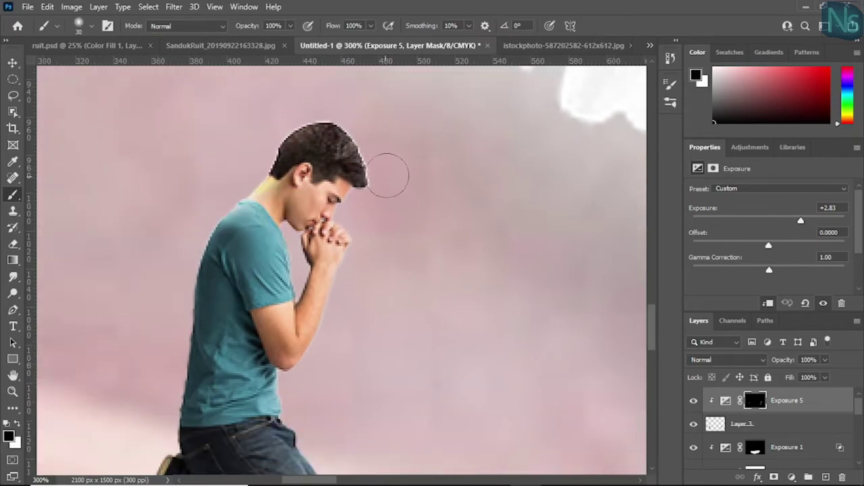
{"action": "scroll", "coordinate": [303, 177], "scroll_direction": "down", "scroll_amount": 4}
{"action": "scroll", "coordinate": [357, 206], "scroll_direction": "up", "scroll_amount": 2}
{"action": "scroll", "coordinate": [227, 169], "scroll_direction": "up", "scroll_amount": 2}
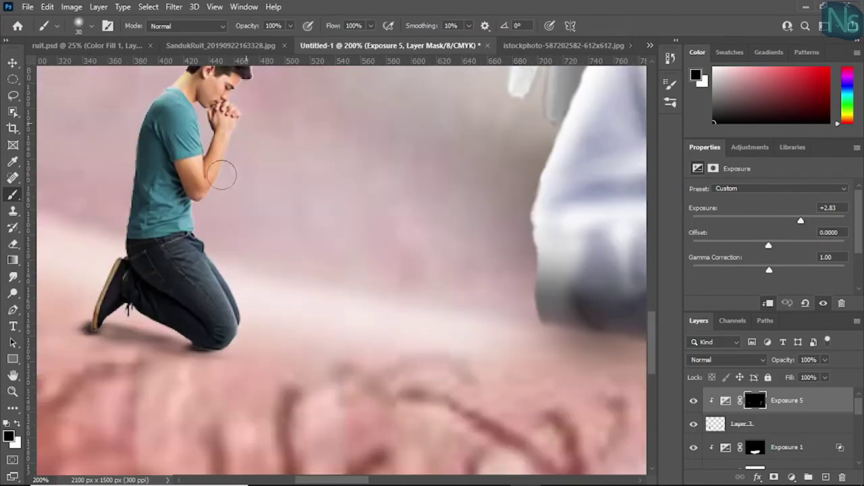
{"action": "scroll", "coordinate": [394, 327], "scroll_direction": "up", "scroll_amount": 1}
{"action": "left_click_drag", "start_coordinate": [394, 328], "coordinate": [438, 378]}
{"action": "key", "text": "x"}
{"action": "scroll", "coordinate": [279, 309], "scroll_direction": "down", "scroll_amount": 3}
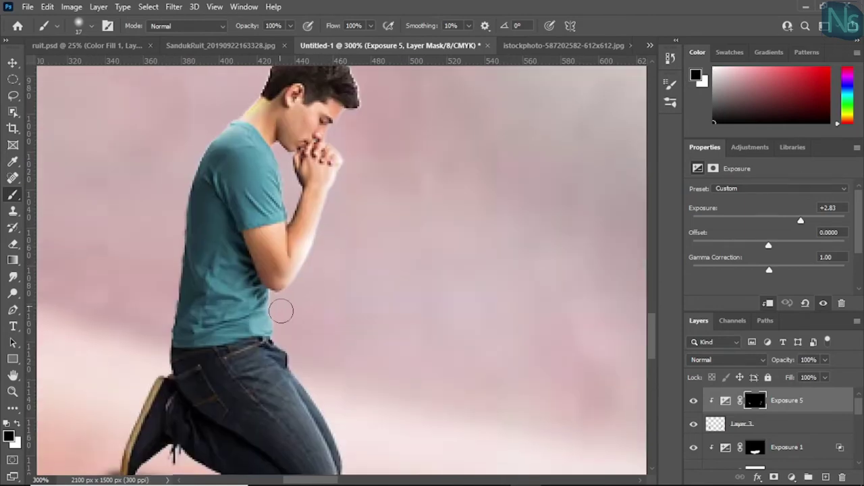
{"action": "key", "text": "x"}
{"action": "left_click_drag", "start_coordinate": [337, 424], "coordinate": [289, 346]}
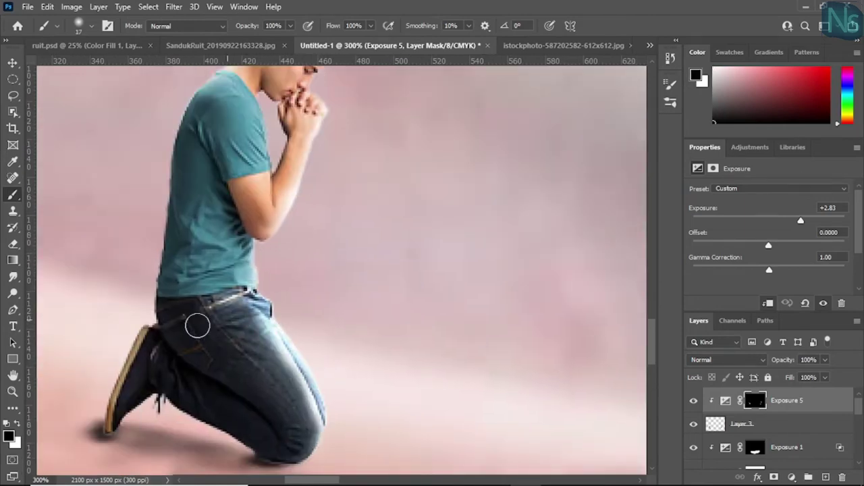
Paint highlights along the shirt's back edge and the shoe edge.
{"action": "scroll", "coordinate": [198, 326], "scroll_direction": "up", "scroll_amount": 3}
{"action": "scroll", "coordinate": [238, 263], "scroll_direction": "right", "scroll_amount": 2}
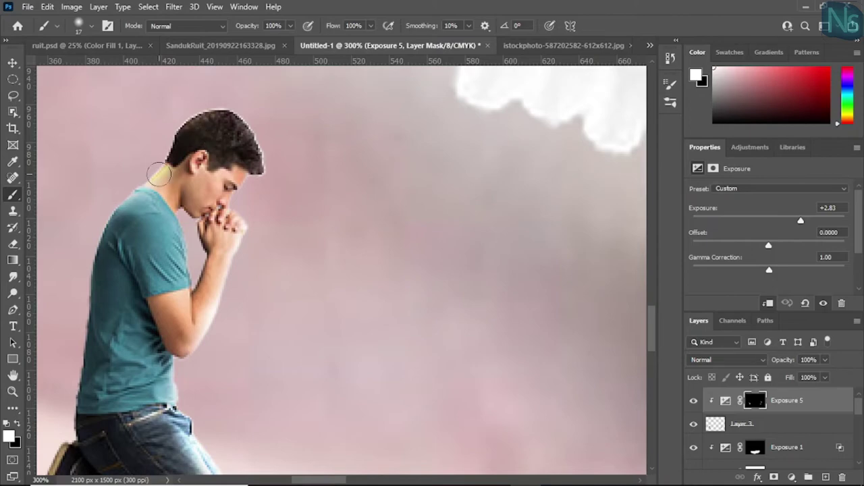
{"action": "scroll", "coordinate": [166, 196], "scroll_direction": "down", "scroll_amount": 3}
{"action": "scroll", "coordinate": [162, 201], "scroll_direction": "down", "scroll_amount": 2}
{"action": "scroll", "coordinate": [212, 277], "scroll_direction": "up", "scroll_amount": 3}
{"action": "scroll", "coordinate": [279, 224], "scroll_direction": "up", "scroll_amount": 2}
{"action": "scroll", "coordinate": [291, 214], "scroll_direction": "down", "scroll_amount": 3}
{"action": "scroll", "coordinate": [292, 213], "scroll_direction": "left", "scroll_amount": 1}
{"action": "left_click_drag", "start_coordinate": [262, 338], "coordinate": [273, 234]}
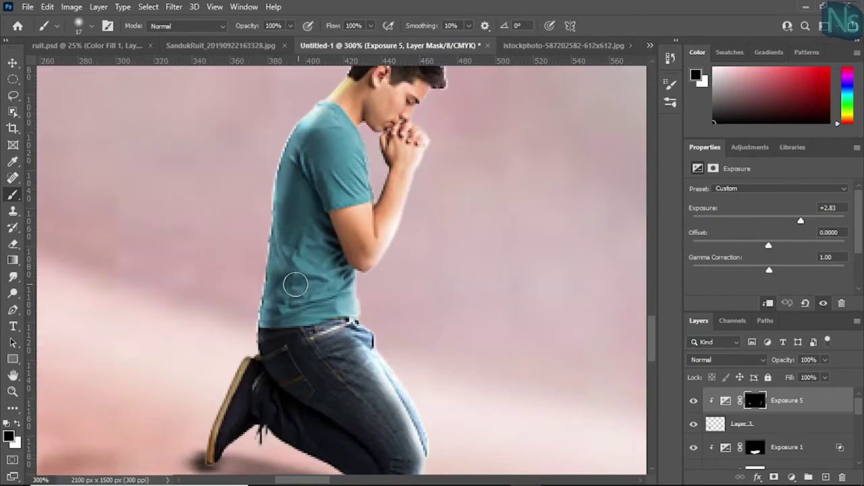
{"action": "scroll", "coordinate": [300, 258], "scroll_direction": "down", "scroll_amount": 2}
{"action": "scroll", "coordinate": [299, 257], "scroll_direction": "left", "scroll_amount": 1}
{"action": "key", "text": "x"}
{"action": "left_click_drag", "start_coordinate": [289, 274], "coordinate": [252, 341]}
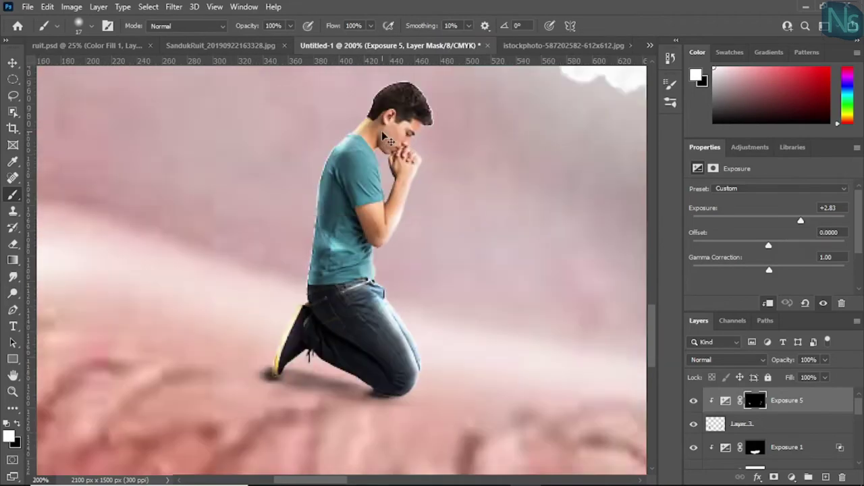
{"action": "scroll", "coordinate": [284, 280], "scroll_direction": "up", "scroll_amount": 3}
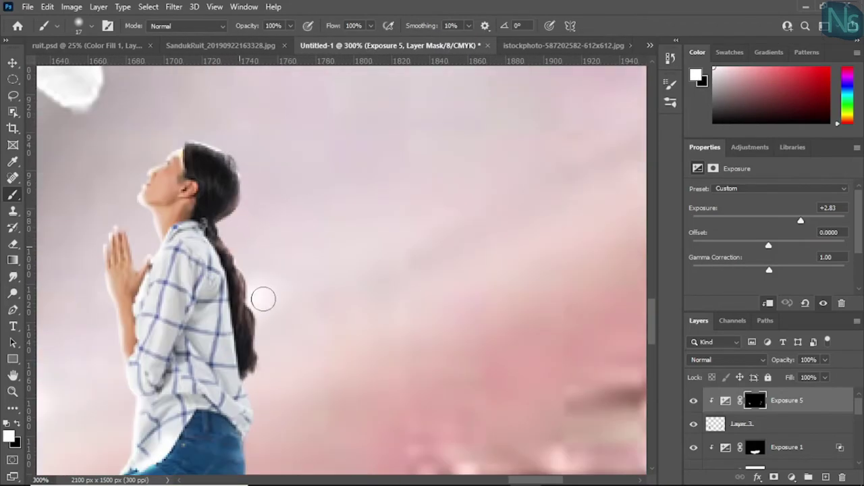
{"action": "scroll", "coordinate": [261, 308], "scroll_direction": "down", "scroll_amount": 5}
{"action": "key", "text": "x"}
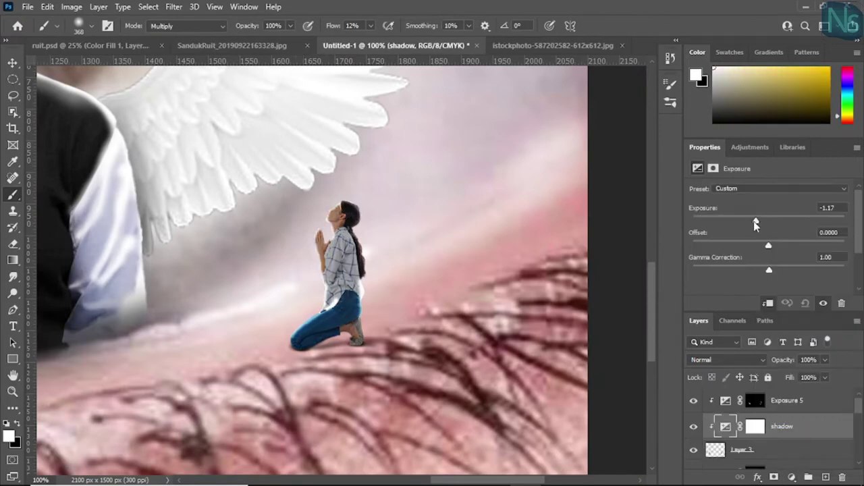
Darken the shadow Exposure layer, fill its mask black, and paint white over her jeans and shirt.
{"action": "left_click_drag", "start_coordinate": [755, 225], "coordinate": [729, 222]}
{"action": "left_click", "coordinate": [755, 426]}
{"action": "key", "text": "x"}
{"action": "key", "text": "alt+BackSpace"}
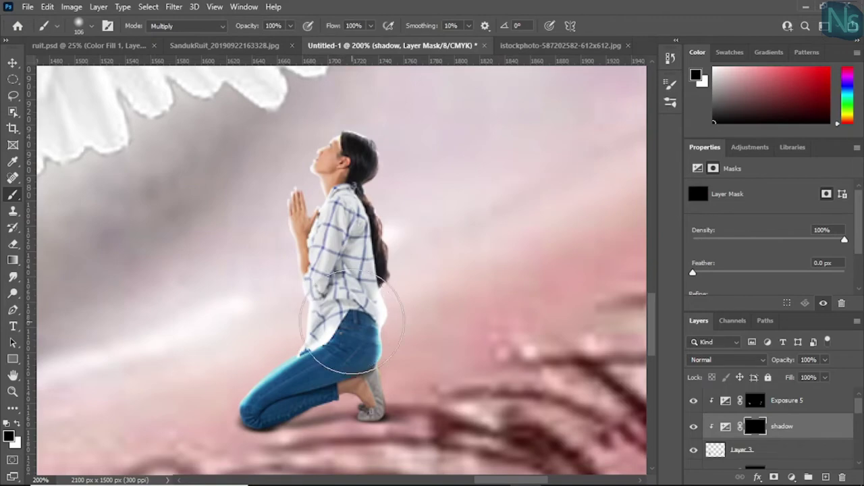
{"action": "key", "text": "bracketleft"}
{"action": "key", "text": "bracketleft"}
{"action": "key", "text": "bracketleft"}
{"action": "key", "text": "x"}
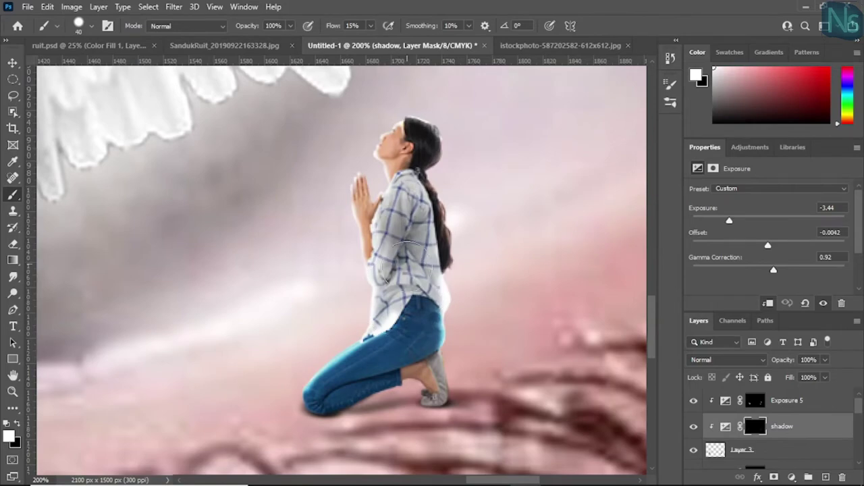
{"action": "left_click_drag", "start_coordinate": [408, 263], "coordinate": [420, 317]}
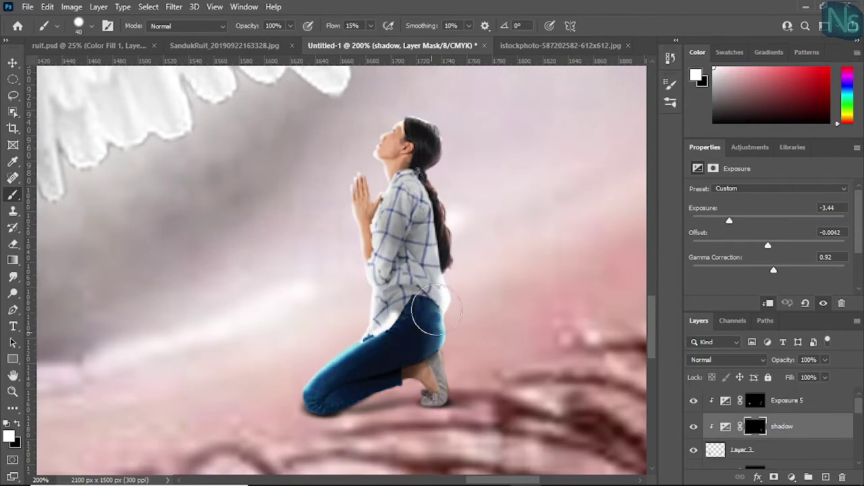
Reshape the brush into a flattened 152 px ellipse and select the Exposure 2 mask.
{"action": "scroll", "coordinate": [401, 184], "scroll_direction": "up", "scroll_amount": 2}
{"action": "key", "text": "x"}
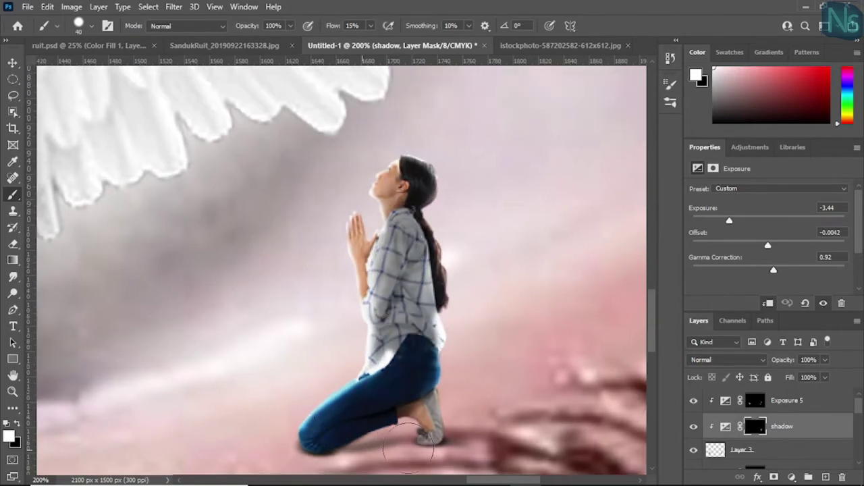
{"action": "scroll", "coordinate": [398, 267], "scroll_direction": "down", "scroll_amount": 3}
{"action": "scroll", "coordinate": [486, 260], "scroll_direction": "up", "scroll_amount": 3}
{"action": "key", "text": "ctrl+minus"}
{"action": "key", "text": "ctrl+minus"}
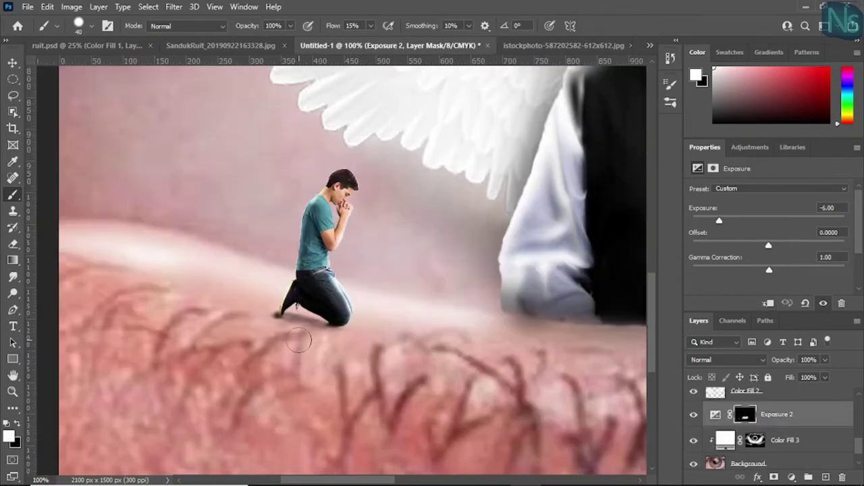
{"action": "left_click", "coordinate": [79, 26]}
{"action": "left_click", "coordinate": [170, 50]}
{"action": "left_click_drag", "start_coordinate": [603, 209], "coordinate": [604, 223]}
{"action": "left_click_drag", "start_coordinate": [395, 339], "coordinate": [288, 309]}
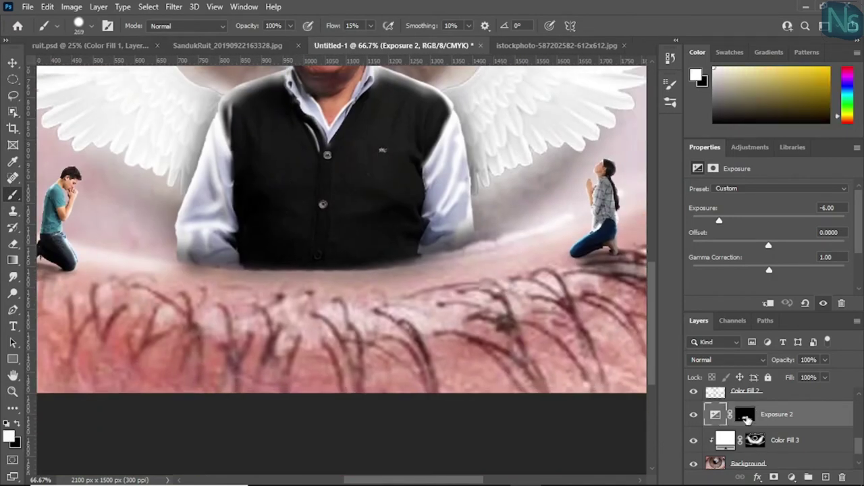
{"action": "left_click", "coordinate": [746, 417]}
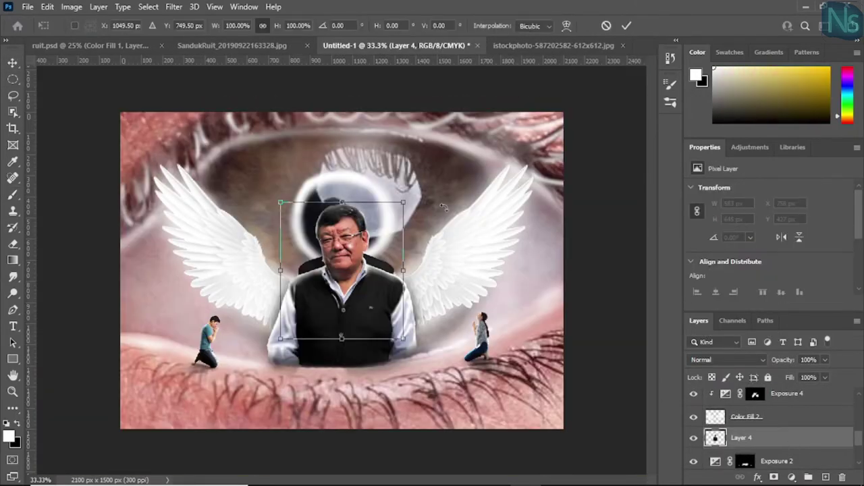
Stretch the flipped portrait copy to the canvas bottom and darken it with a clipped Exposure layer.
{"action": "left_click_drag", "start_coordinate": [341, 339], "coordinate": [341, 429]}
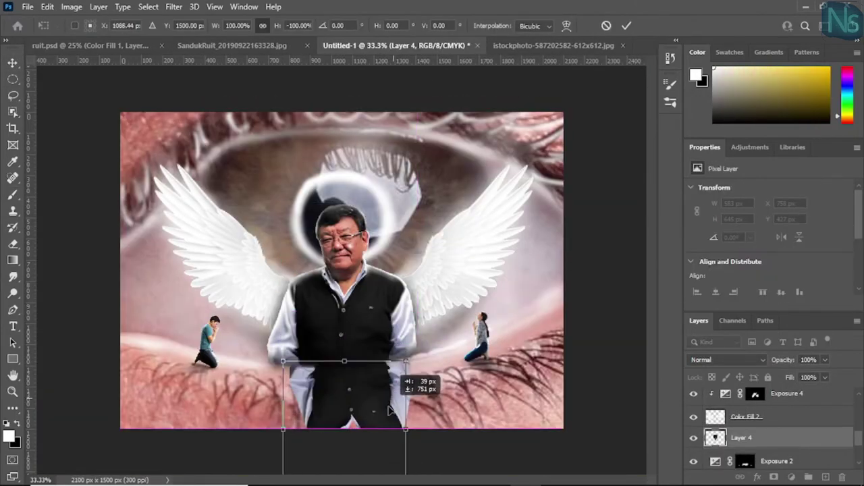
{"action": "type", "text": "46"}
{"action": "key", "text": "Return"}
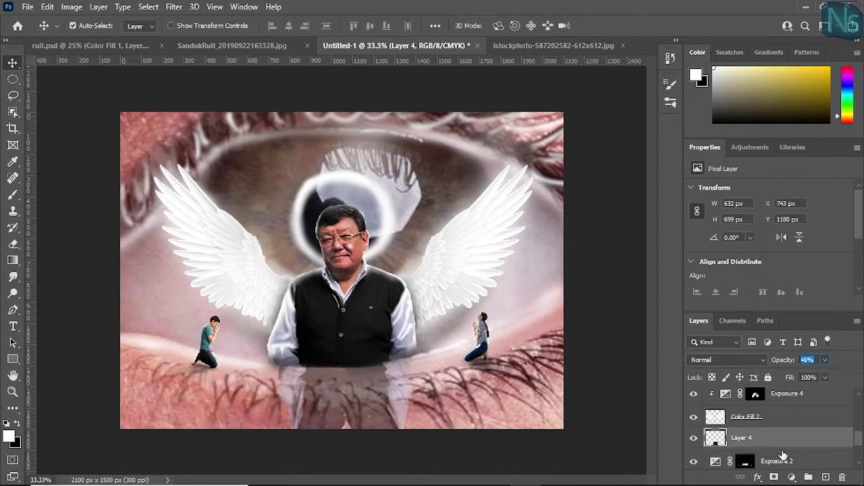
{"action": "left_click", "coordinate": [791, 477]}
{"action": "left_click_drag", "start_coordinate": [768, 221], "coordinate": [699, 221]}
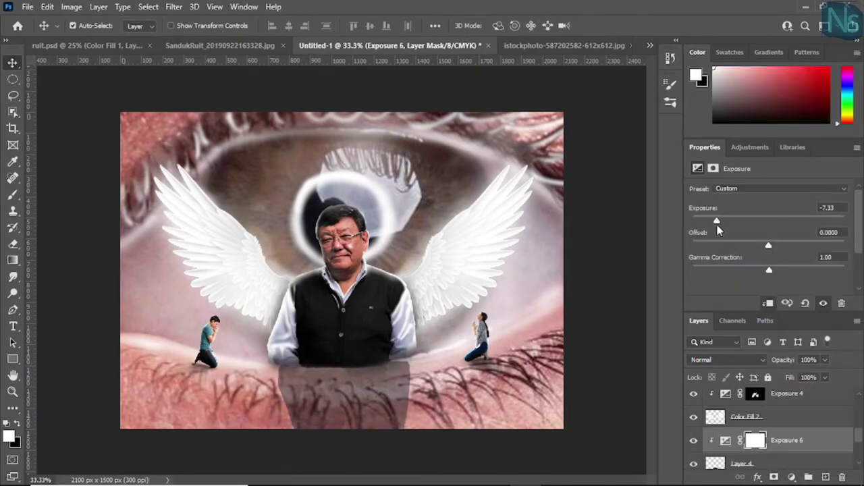
Reshape the reflection layer with perspective and warp transforms.
{"action": "left_click", "coordinate": [741, 463]}
{"action": "left_click", "coordinate": [174, 7]}
{"action": "left_click", "coordinate": [364, 223]}
{"action": "left_click", "coordinate": [498, 102]}
{"action": "left_click", "coordinate": [47, 7]}
{"action": "left_click", "coordinate": [257, 362]}
{"action": "left_click_drag", "start_coordinate": [344, 228], "coordinate": [331, 442]}
{"action": "left_click", "coordinate": [47, 7]}
{"action": "left_click", "coordinate": [257, 377]}
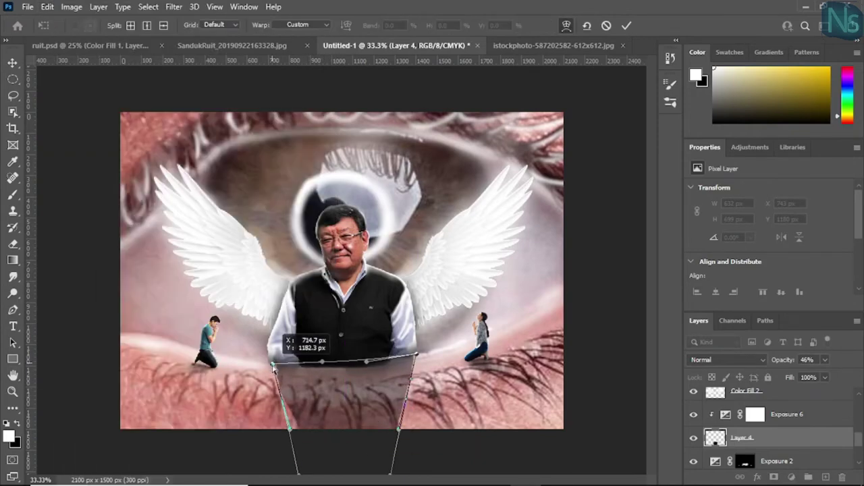
{"action": "key", "text": "Return"}
Apply Gaussian Blur to the reflection layer.
{"action": "left_click", "coordinate": [173, 7]}
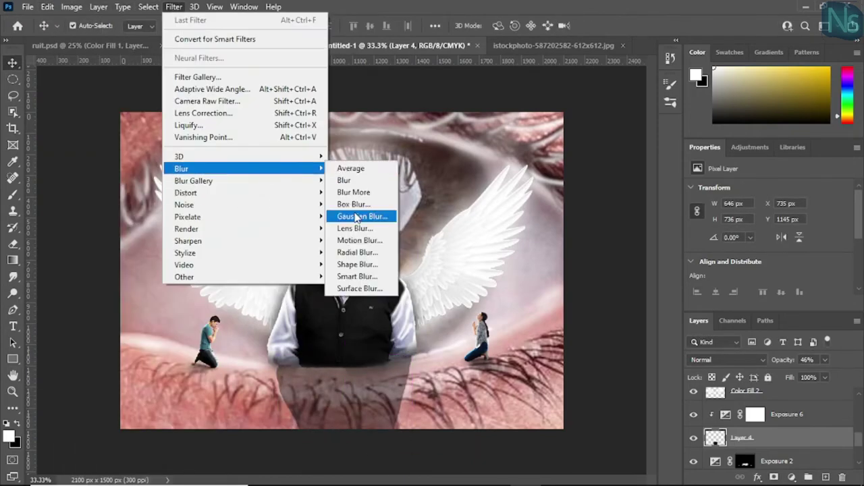
{"action": "left_click", "coordinate": [419, 216]}
{"action": "left_click", "coordinate": [503, 105]}
{"action": "scroll", "coordinate": [791, 435], "scroll_direction": "up", "scroll_amount": 3}
{"action": "left_click", "coordinate": [791, 436]}
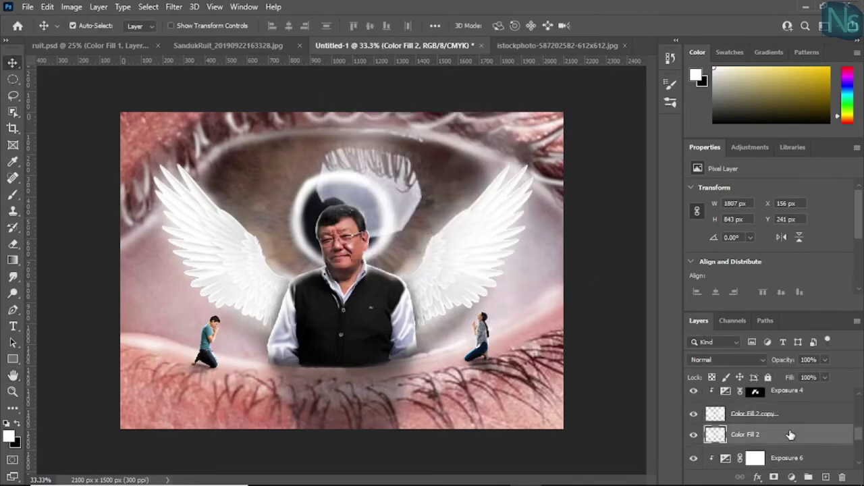
Flip the Color Fill 2 copy wings vertically and place them below the lid.
{"action": "left_click", "coordinate": [482, 270]}
{"action": "key", "text": "ctrl+t"}
{"action": "right_click", "coordinate": [439, 367]}
{"action": "left_click", "coordinate": [472, 399]}
{"action": "mouse_move", "coordinate": [473, 439]}
{"action": "left_mouse_down"}
{"action": "mouse_move", "coordinate": [444, 445]}
{"action": "mouse_move", "coordinate": [460, 434]}
{"action": "left_mouse_up"}
{"action": "key", "text": "Return"}
Skew and warp the flipped wings so their top edge bends downward.
{"action": "key", "text": "e"}
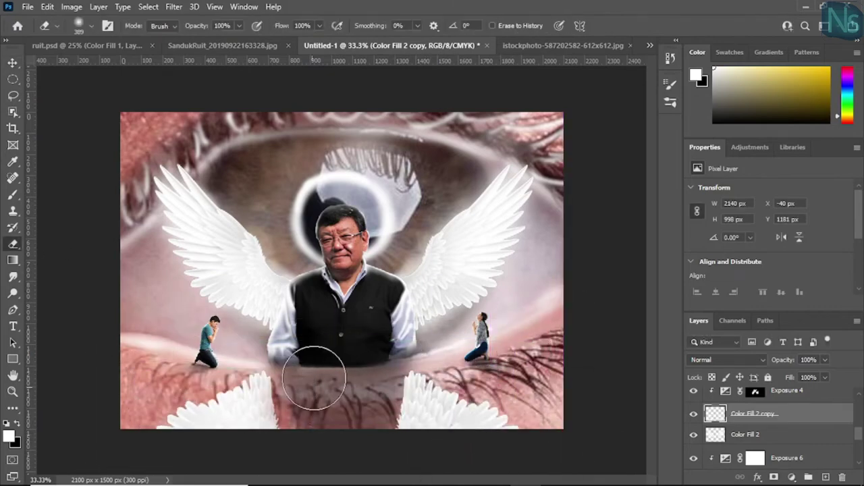
{"action": "left_click", "coordinate": [47, 7]}
{"action": "left_click", "coordinate": [251, 285]}
{"action": "mouse_move", "coordinate": [558, 363]}
{"action": "left_mouse_down"}
{"action": "mouse_move", "coordinate": [549, 379]}
{"action": "mouse_move", "coordinate": [468, 388]}
{"action": "left_mouse_up"}
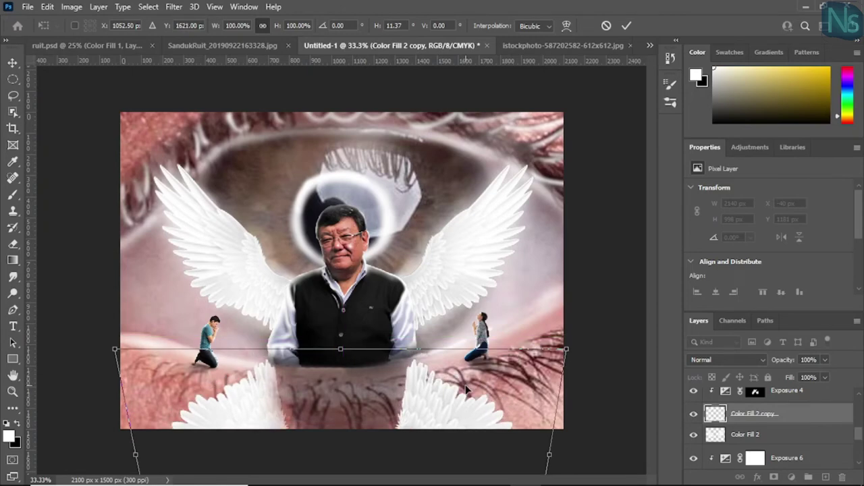
{"action": "left_click", "coordinate": [48, 6]}
{"action": "left_click", "coordinate": [317, 398]}
{"action": "left_click_drag", "start_coordinate": [280, 351], "coordinate": [286, 384]}
{"action": "key", "text": "Return"}
Fade the reflected wings to 49% opacity and move them to the canvas bottom.
{"action": "left_click_drag", "start_coordinate": [824, 359], "coordinate": [792, 442]}
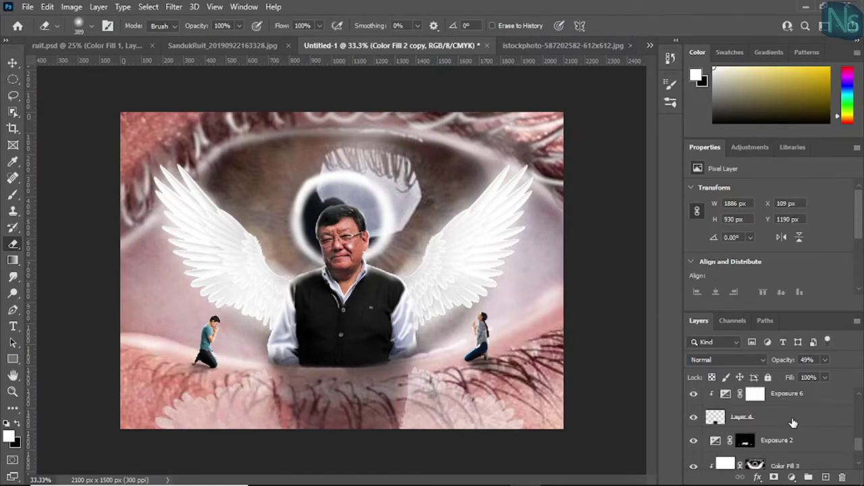
{"action": "key", "text": "ctrl+z"}
{"action": "key", "text": "ctrl+z"}
{"action": "key", "text": "ctrl+z"}
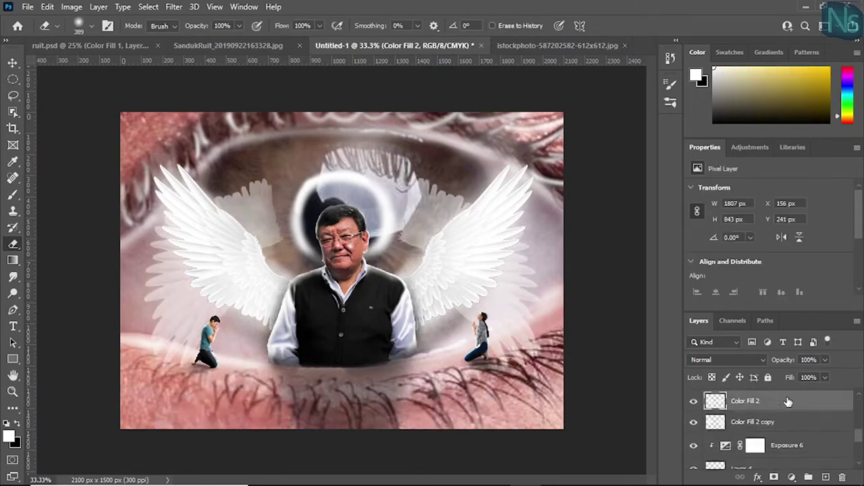
{"action": "key", "text": "ctrl+z"}
{"action": "key", "text": "ctrl+z"}
{"action": "key", "text": "ctrl+z"}
{"action": "key", "text": "ctrl+z"}
{"action": "key", "text": "ctrl+z"}
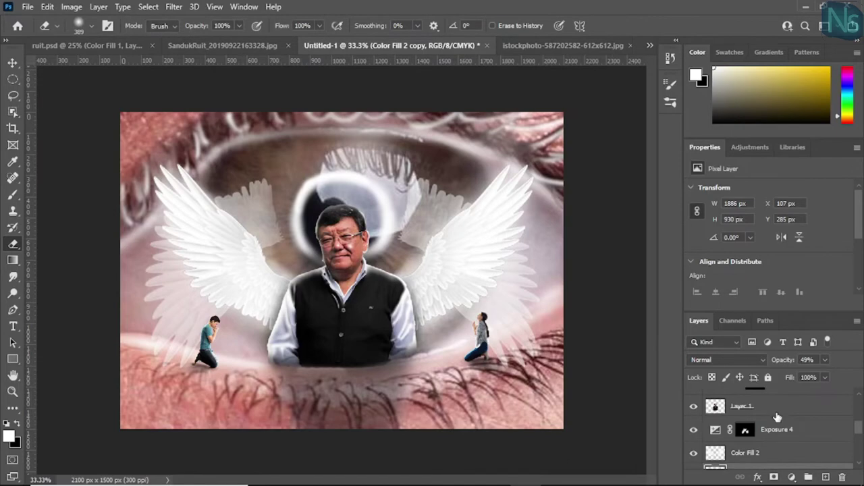
{"action": "key", "text": "ctrl+z"}
{"action": "key", "text": "v"}
{"action": "left_click_drag", "start_coordinate": [401, 191], "coordinate": [408, 409]}
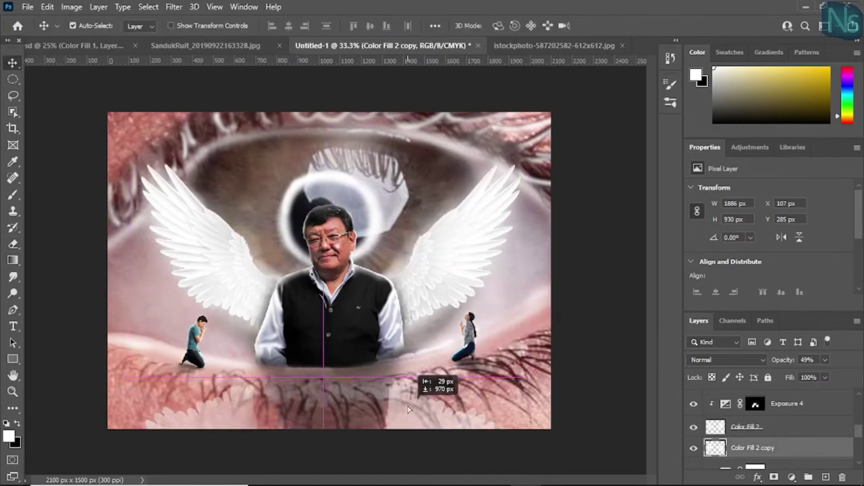
Darken the reflected wings with a clipped Exposure layer and lower them slightly.
{"action": "left_click", "coordinate": [792, 476]}
{"action": "left_click", "coordinate": [787, 331]}
{"action": "mouse_move", "coordinate": [446, 417]}
{"action": "left_mouse_down"}
{"action": "mouse_move", "coordinate": [477, 416]}
{"action": "mouse_move", "coordinate": [432, 411]}
{"action": "left_mouse_up"}
Gaussian-blur the reflected wings and shift them into their final position.
{"action": "left_click", "coordinate": [174, 7]}
{"action": "left_click", "coordinate": [361, 223]}
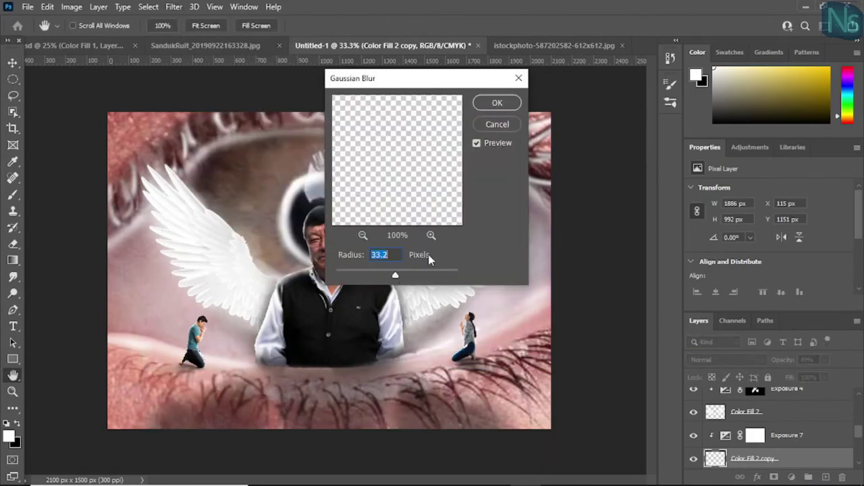
{"action": "left_click", "coordinate": [500, 102]}
{"action": "key", "text": "ctrl+t"}
{"action": "left_click_drag", "start_coordinate": [474, 388], "coordinate": [411, 395]}
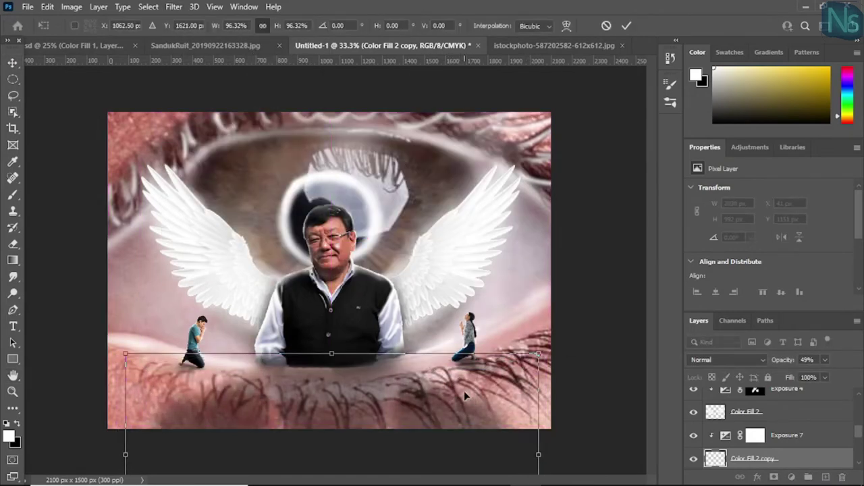
{"action": "key", "text": "Return"}
{"action": "key", "text": "e"}
Place a copy of Exposure 7 under Color Fill 2 copy, reorder them, and nudge the reflection.
{"action": "left_click", "coordinate": [786, 436]}
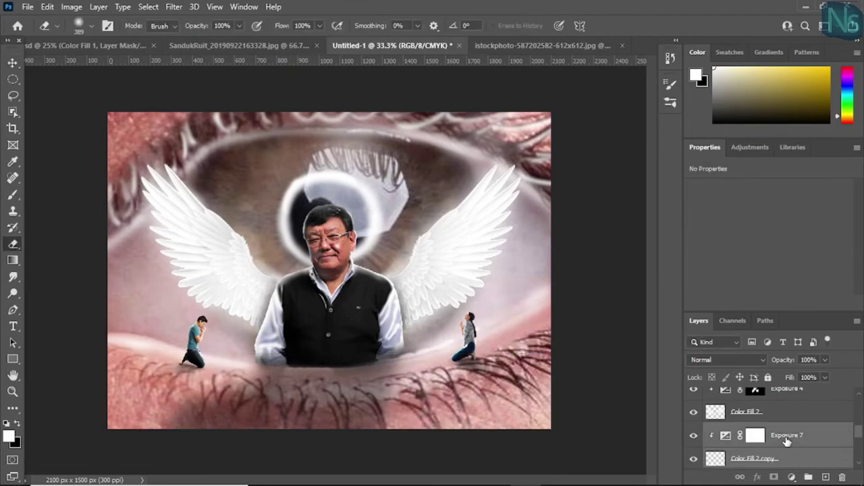
{"action": "key", "text": "v"}
{"action": "left_click_drag", "start_coordinate": [611, 412], "coordinate": [520, 361]}
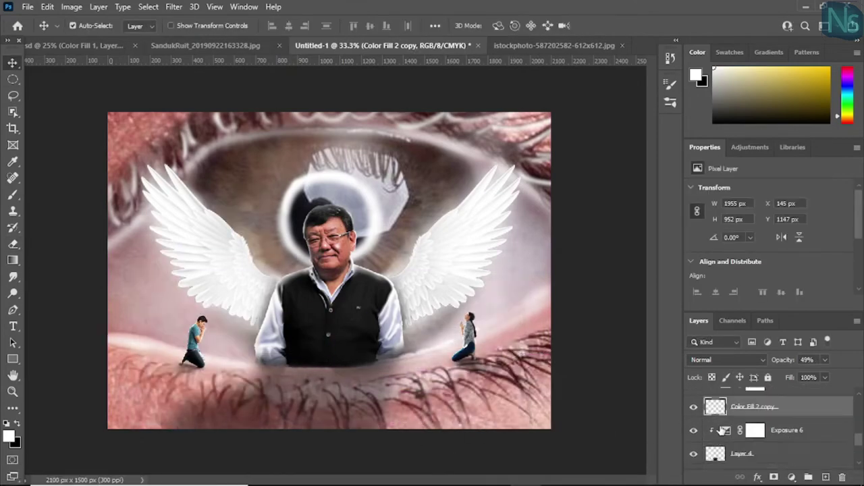
{"action": "left_click", "coordinate": [791, 430]}
{"action": "mouse_move", "coordinate": [791, 429]}
{"action": "left_mouse_down"}
{"action": "mouse_move", "coordinate": [702, 452]}
{"action": "mouse_move", "coordinate": [249, 378]}
{"action": "left_mouse_up"}
{"action": "key", "text": "e"}
{"action": "left_click", "coordinate": [790, 421]}
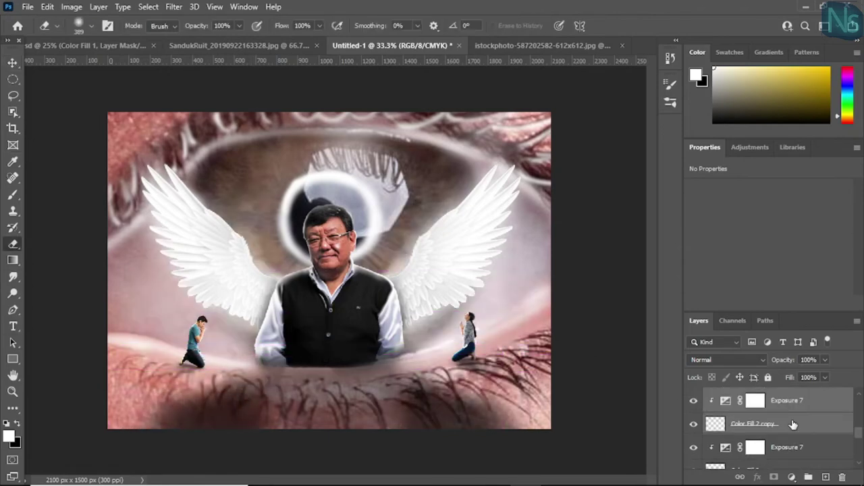
{"action": "left_click_drag", "start_coordinate": [803, 440], "coordinate": [803, 432]}
{"action": "key", "text": "v"}
{"action": "left_click_drag", "start_coordinate": [410, 397], "coordinate": [416, 397]}
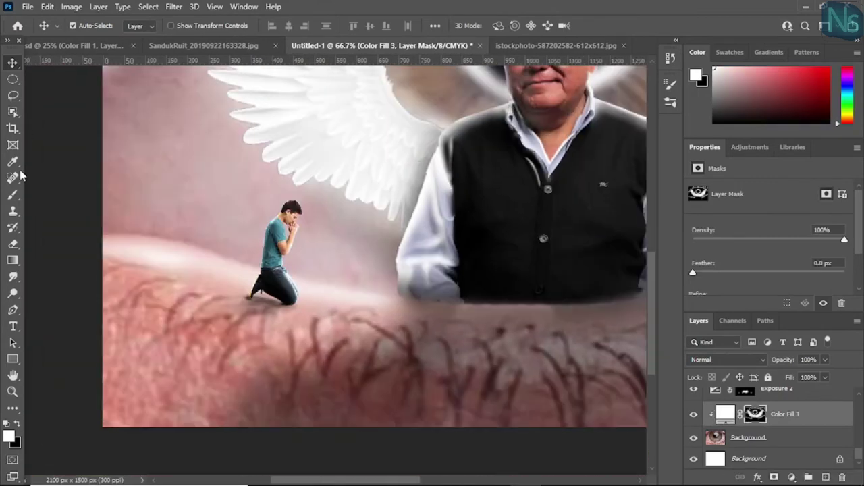
With a smaller brush, paint the Color Fill 3 mask along the lower-left eyelid lashes.
{"action": "key", "text": "bracketleft"}
{"action": "key", "text": "bracketleft"}
{"action": "key", "text": "bracketleft"}
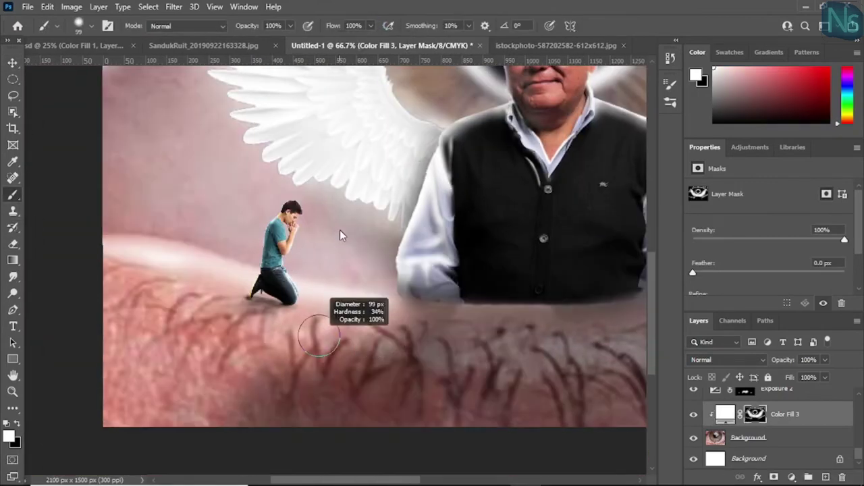
{"action": "key", "text": "x"}
{"action": "mouse_move", "coordinate": [180, 295]}
{"action": "left_mouse_down"}
{"action": "mouse_move", "coordinate": [164, 293]}
{"action": "mouse_move", "coordinate": [200, 366]}
{"action": "left_mouse_up"}
{"action": "key", "text": "x"}
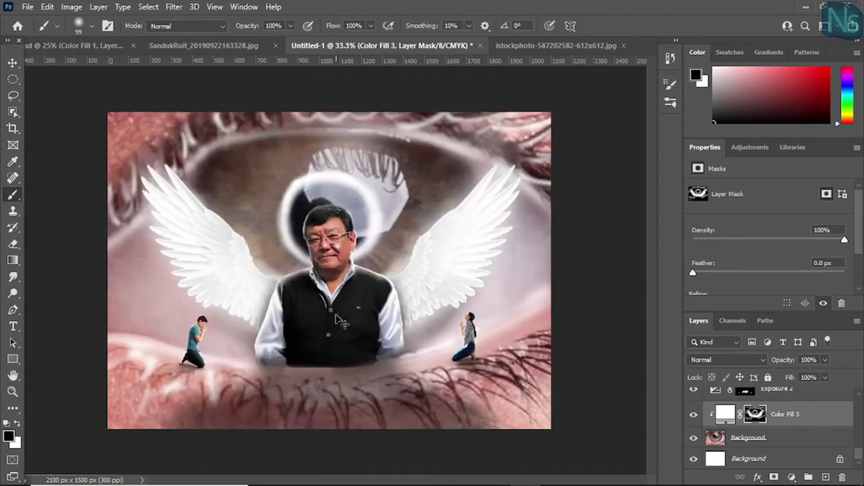
{"action": "left_click_drag", "start_coordinate": [267, 333], "coordinate": [298, 325]}
{"action": "scroll", "coordinate": [114, 341], "scroll_direction": "down", "scroll_amount": 2}
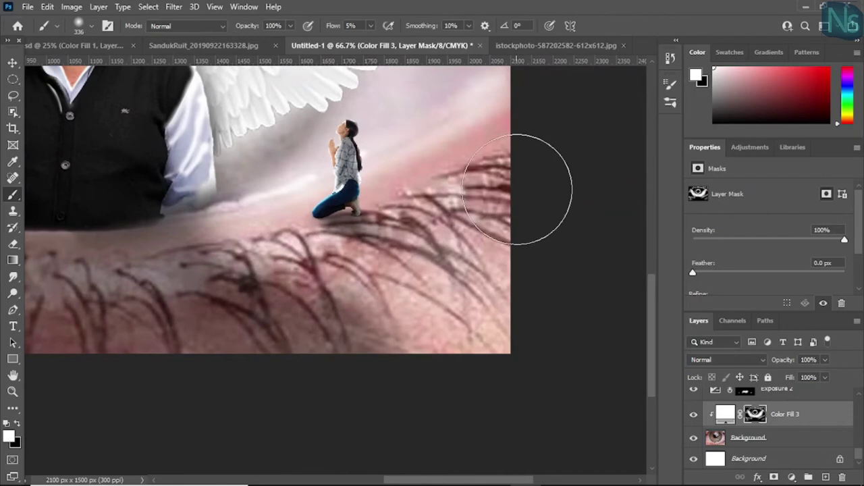
{"action": "mouse_move", "coordinate": [142, 300]}
{"action": "left_mouse_down"}
{"action": "mouse_move", "coordinate": [291, 255]}
{"action": "mouse_move", "coordinate": [338, 209]}
{"action": "left_mouse_up"}
{"action": "key", "text": "ctrl+minus"}
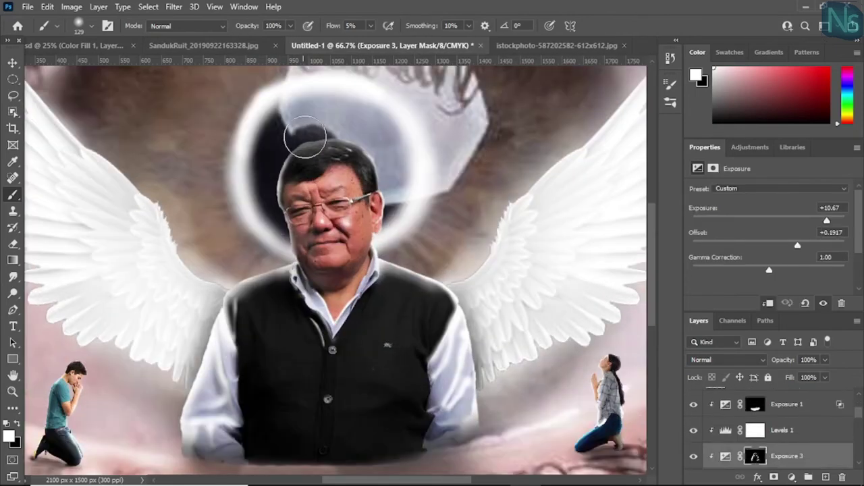
Paint a white glow over the man's lower vest button on the Exposure 3 mask.
{"action": "key", "text": "x"}
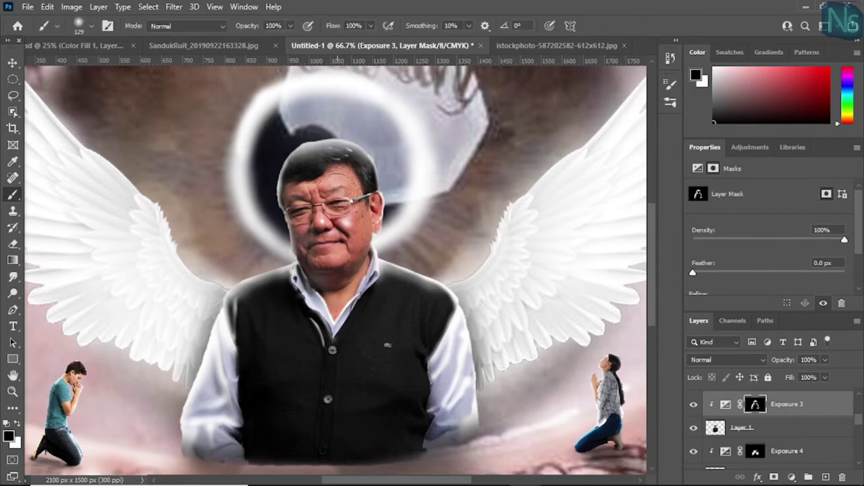
{"action": "key", "text": "ctrl+plus"}
{"action": "key", "text": "bracketleft"}
{"action": "key", "text": "bracketleft"}
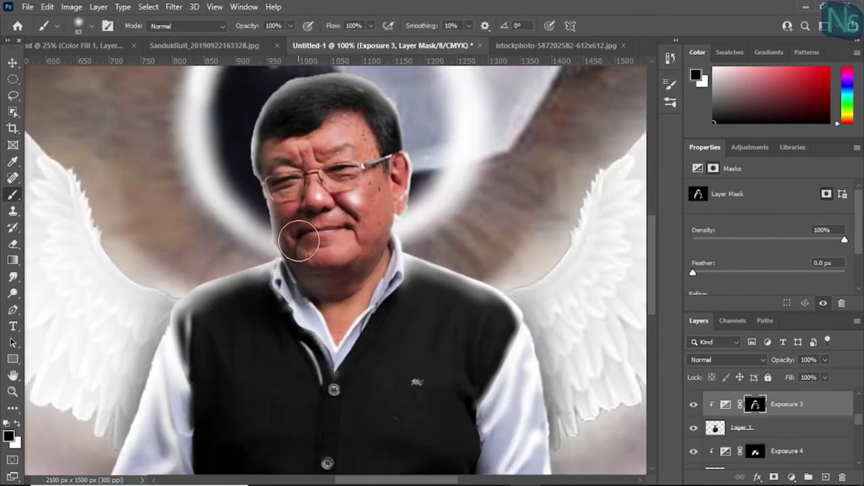
{"action": "key", "text": "x"}
{"action": "scroll", "coordinate": [298, 240], "scroll_direction": "down", "scroll_amount": 3}
{"action": "key", "text": "x"}
{"action": "scroll", "coordinate": [413, 302], "scroll_direction": "down", "scroll_amount": 1}
{"action": "left_click", "coordinate": [371, 410]}
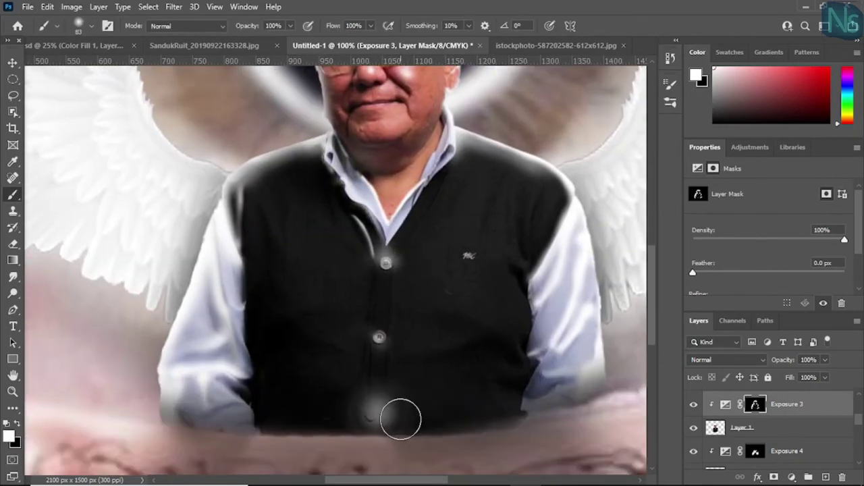
Lower the brush flow and paint a bright highlight streak down the vest.
{"action": "key", "text": "ctrl+plus"}
{"action": "key", "text": "ctrl+plus"}
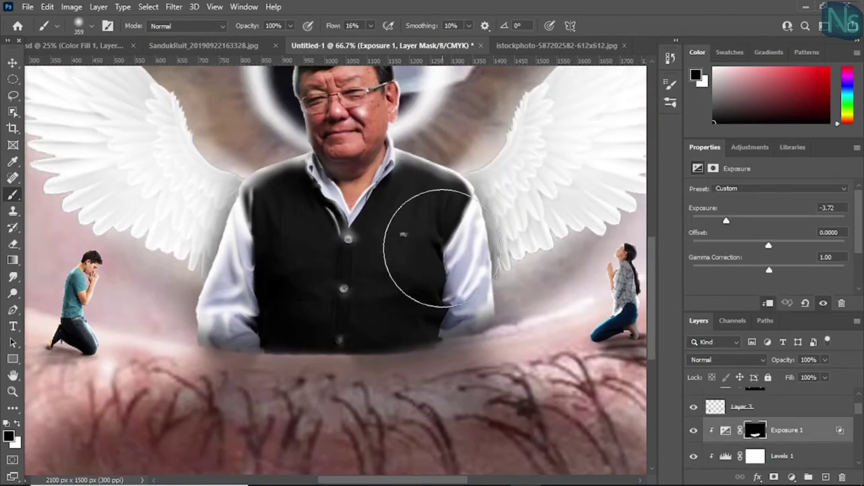
{"action": "scroll", "coordinate": [331, 318], "scroll_direction": "up", "scroll_amount": 2}
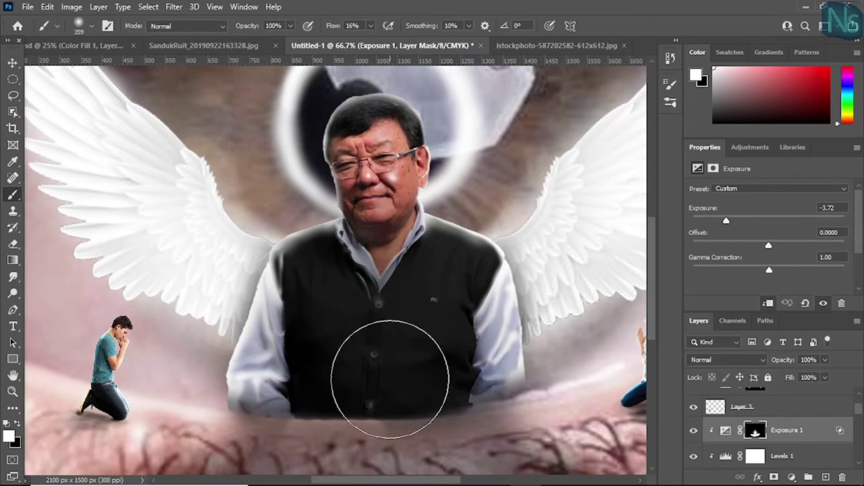
{"action": "scroll", "coordinate": [367, 366], "scroll_direction": "up", "scroll_amount": 3}
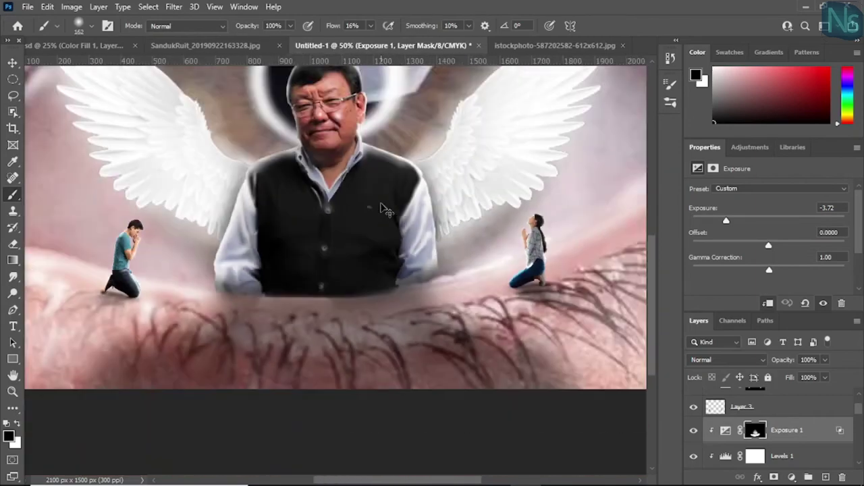
{"action": "left_click", "coordinate": [371, 27]}
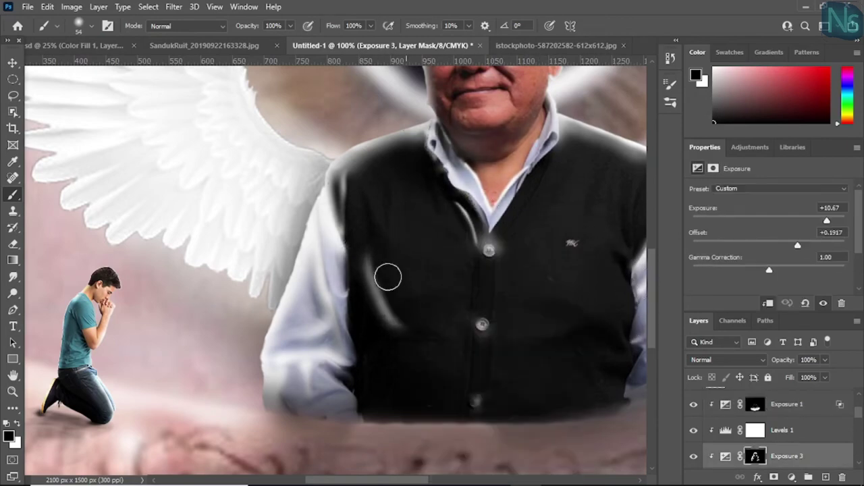
{"action": "left_click_drag", "start_coordinate": [489, 331], "coordinate": [561, 305]}
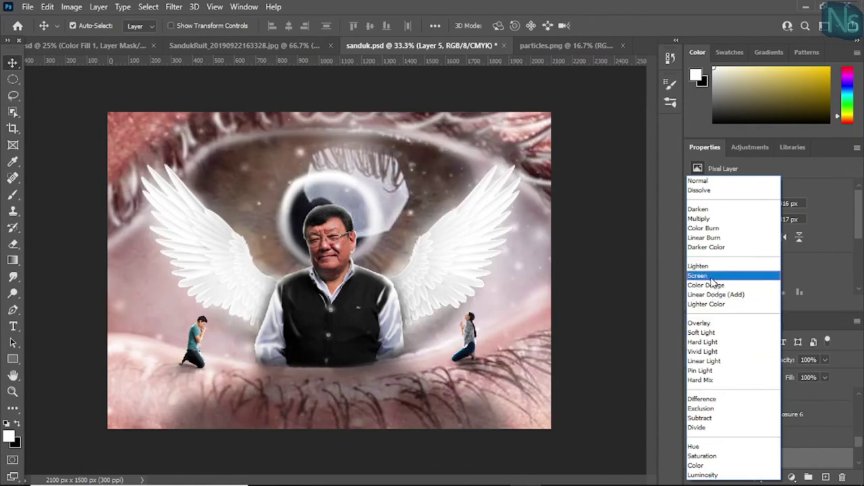
Set the particles layer to Screen blending and move it down over the image.
{"action": "left_click", "coordinate": [705, 284]}
{"action": "key", "text": "ctrl+t"}
{"action": "mouse_move", "coordinate": [743, 102]}
{"action": "left_mouse_down"}
{"action": "mouse_move", "coordinate": [710, 32]}
{"action": "mouse_move", "coordinate": [708, 61]}
{"action": "left_mouse_up"}
{"action": "left_click", "coordinate": [727, 359]}
{"action": "left_click", "coordinate": [708, 267]}
{"action": "left_click_drag", "start_coordinate": [583, 318], "coordinate": [586, 328]}
{"action": "key", "text": "Return"}
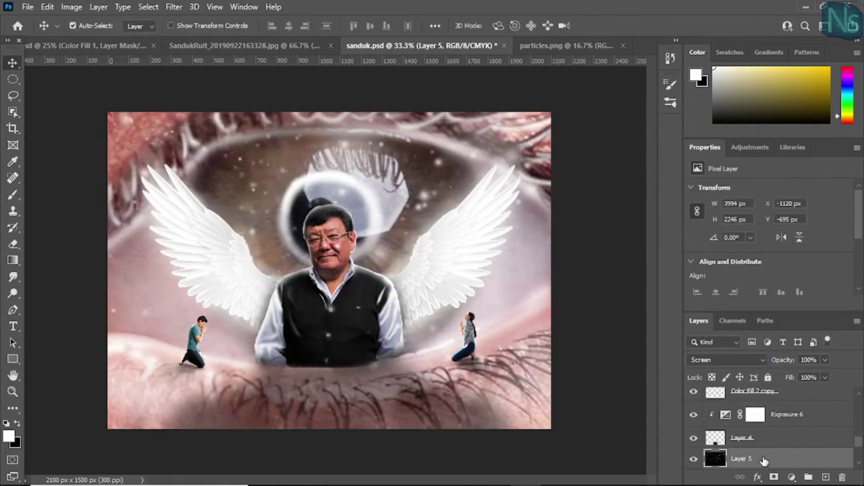
Reposition the Layer 6 particles, then gather the layers into Group 1 and duplicate it.
{"action": "scroll", "coordinate": [748, 449], "scroll_direction": "down", "scroll_amount": 1}
{"action": "left_click", "coordinate": [14, 196]}
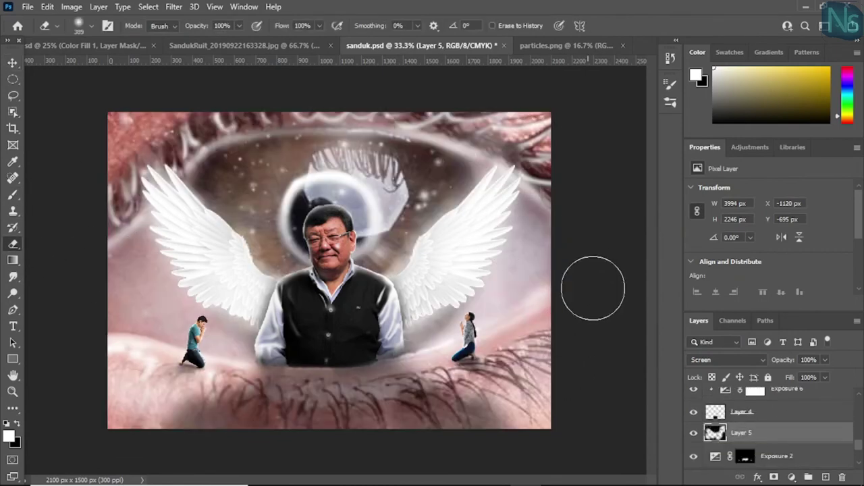
{"action": "scroll", "coordinate": [764, 440], "scroll_direction": "up", "scroll_amount": 1}
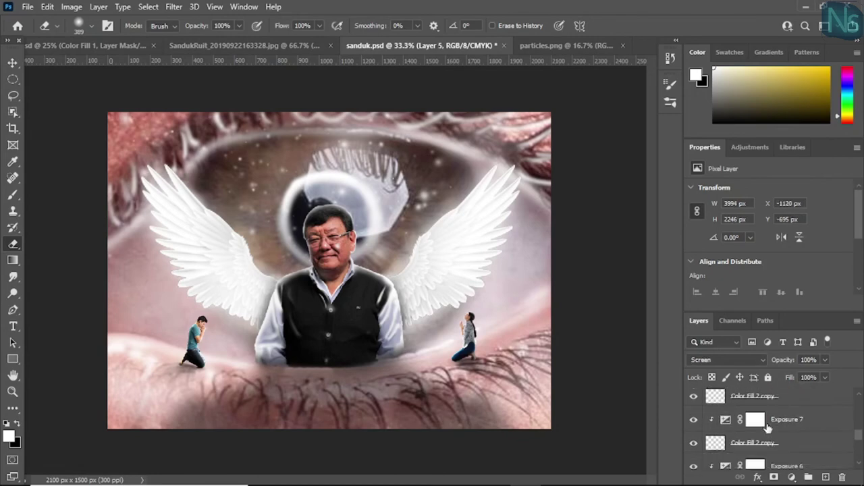
{"action": "left_click", "coordinate": [766, 413]}
{"action": "scroll", "coordinate": [803, 425], "scroll_direction": "up", "scroll_amount": 1}
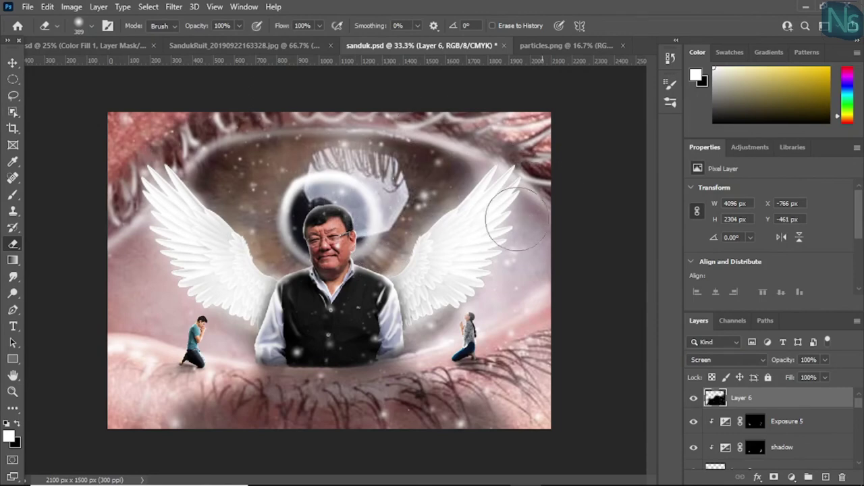
{"action": "key", "text": "ctrl+t"}
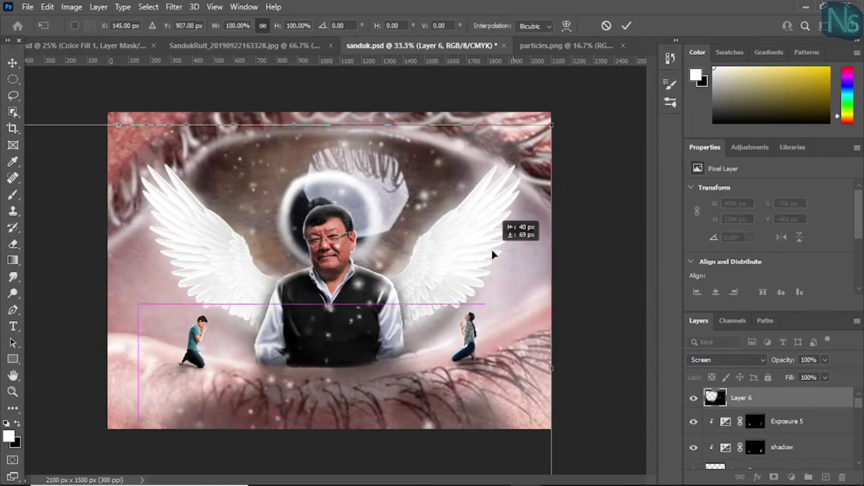
{"action": "mouse_move", "coordinate": [476, 187]}
{"action": "left_mouse_down"}
{"action": "mouse_move", "coordinate": [513, 201]}
{"action": "mouse_move", "coordinate": [521, 225]}
{"action": "left_mouse_up"}
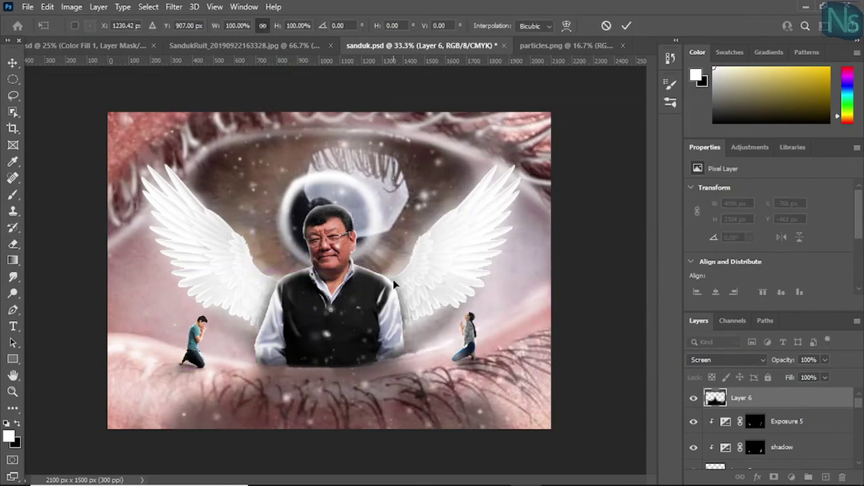
{"action": "key", "text": "Return"}
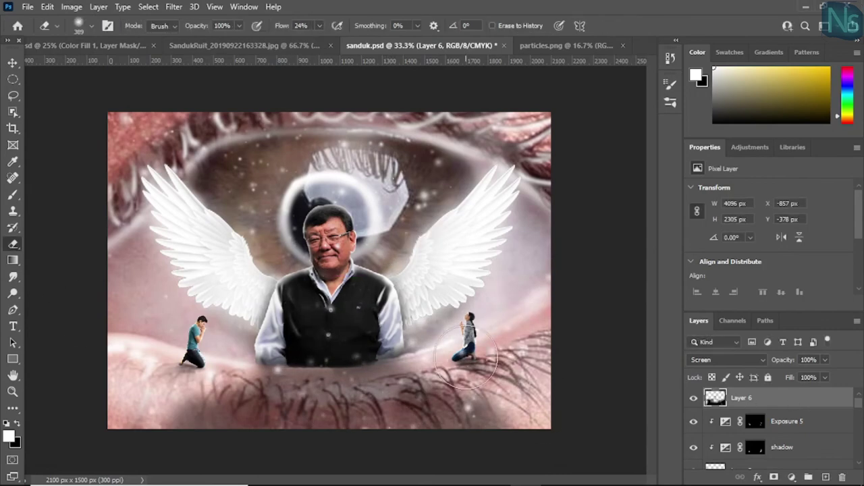
{"action": "key", "text": "v"}
{"action": "left_click_drag", "start_coordinate": [796, 448], "coordinate": [805, 475]}
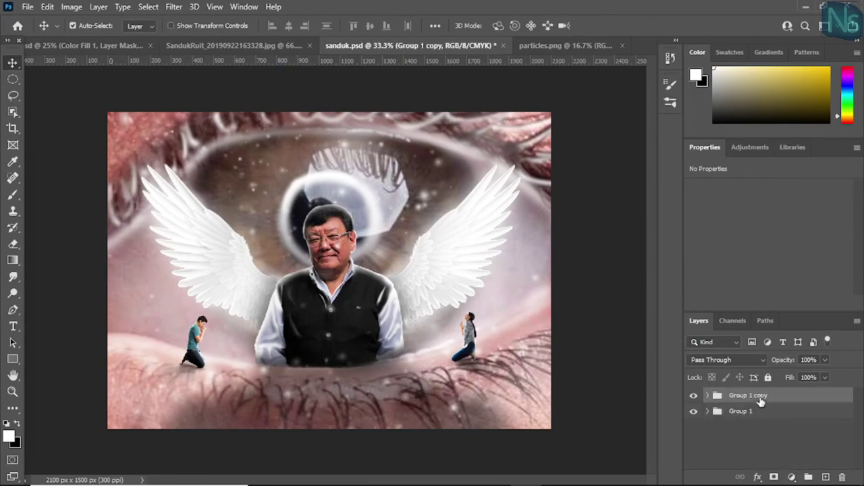
Convert Group 1 copy to a smart object and start its Camera Raw grade with Exposure -0.15.
{"action": "right_click", "coordinate": [760, 401]}
{"action": "left_click", "coordinate": [594, 199]}
{"action": "left_click", "coordinate": [174, 7]}
{"action": "left_click", "coordinate": [244, 100]}
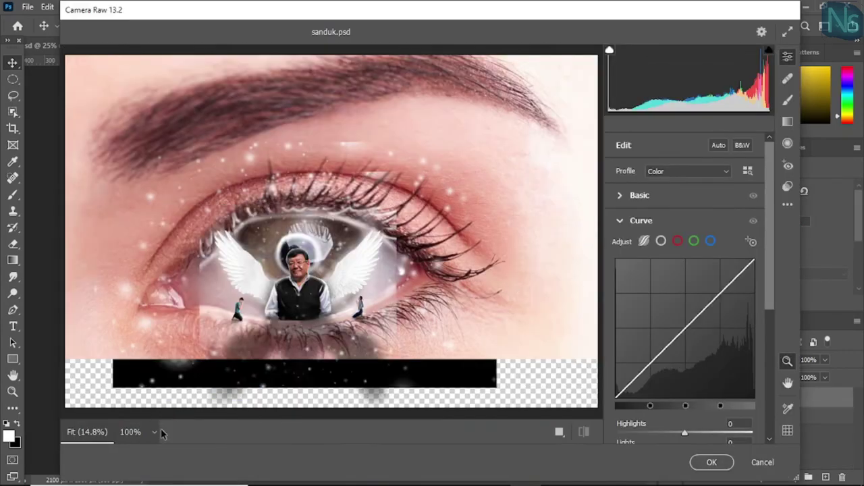
{"action": "left_click", "coordinate": [375, 281]}
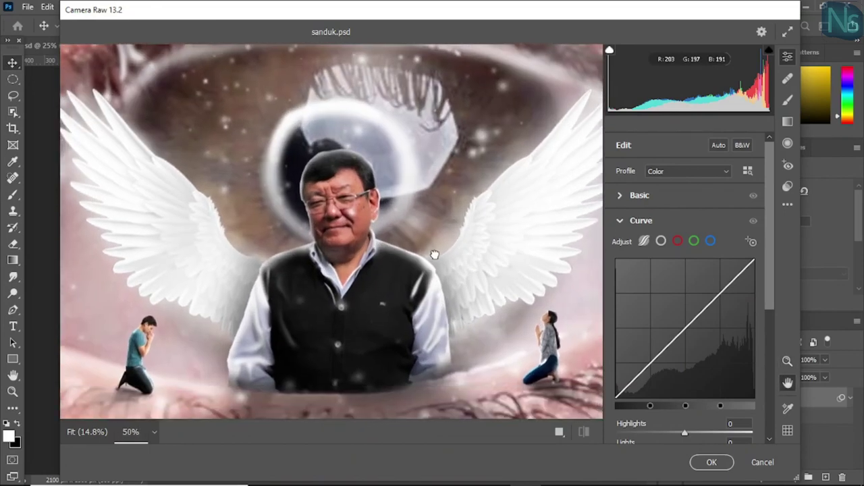
{"action": "left_click", "coordinate": [639, 195]}
{"action": "left_click_drag", "start_coordinate": [685, 250], "coordinate": [683, 251]}
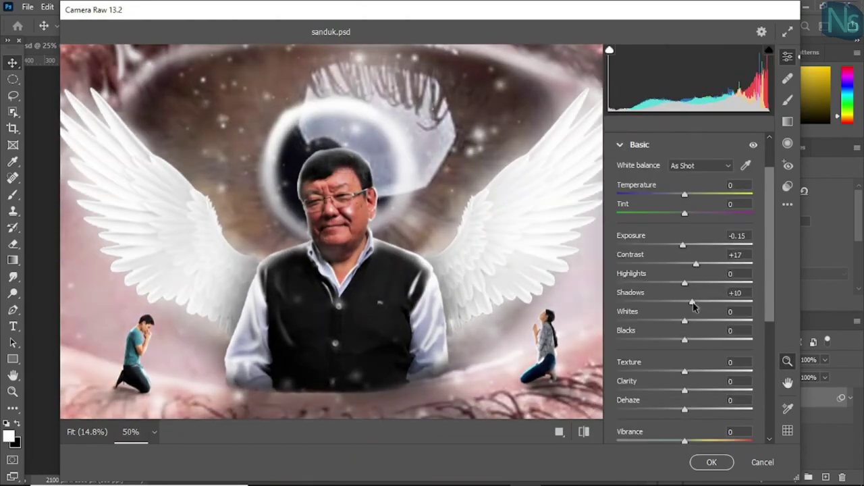
{"action": "left_click_drag", "start_coordinate": [684, 301], "coordinate": [671, 297]}
{"action": "scroll", "coordinate": [676, 301], "scroll_direction": "down", "scroll_amount": 1}
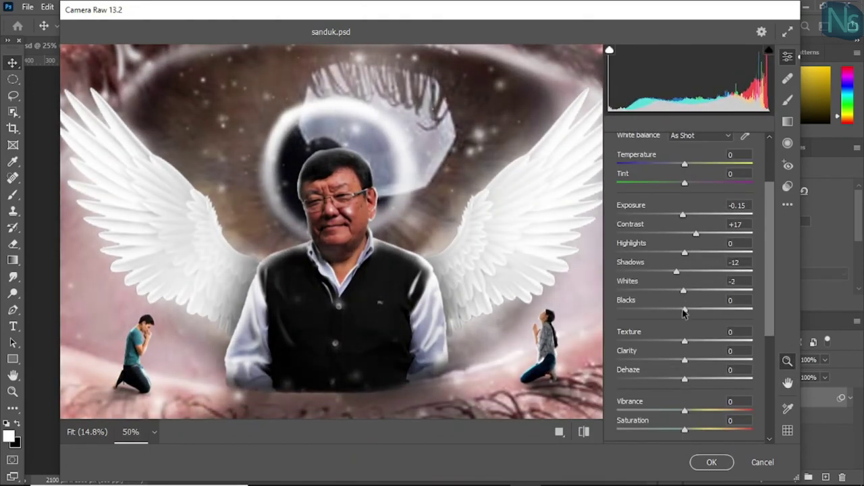